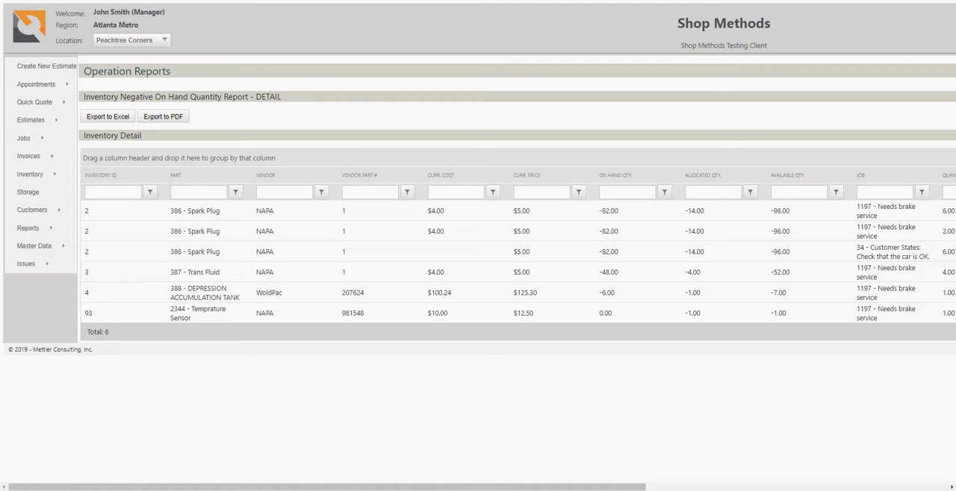
Step: Run the Inventory Negative Availability Report - DETAIL from the operations reports
mouse_move(327, 487)
mouse_down()
mouse_move(607, 488)
mouse_move(327, 488)
mouse_up()
mouse_move(34, 229)
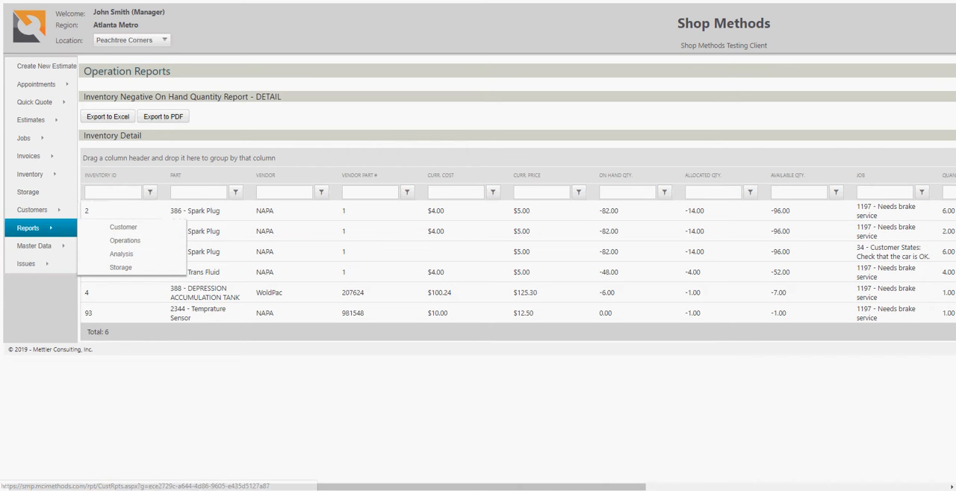
click(118, 240)
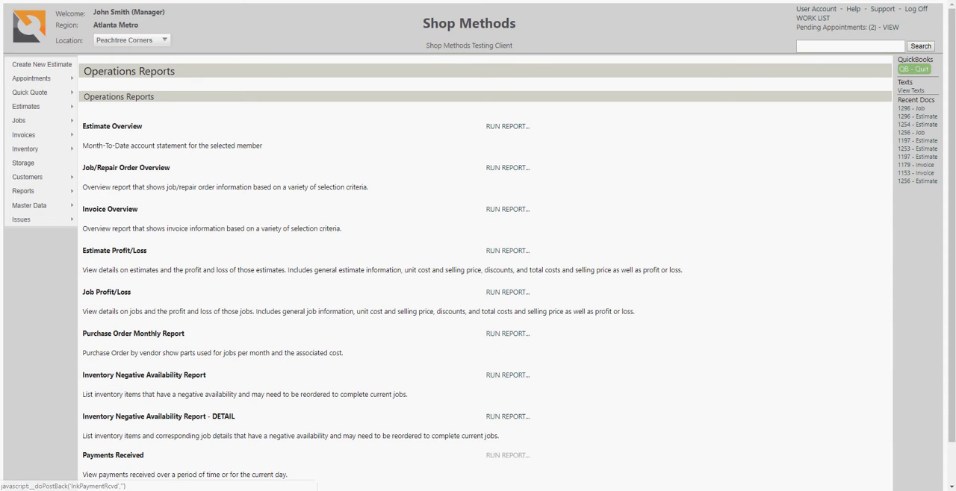
click(508, 417)
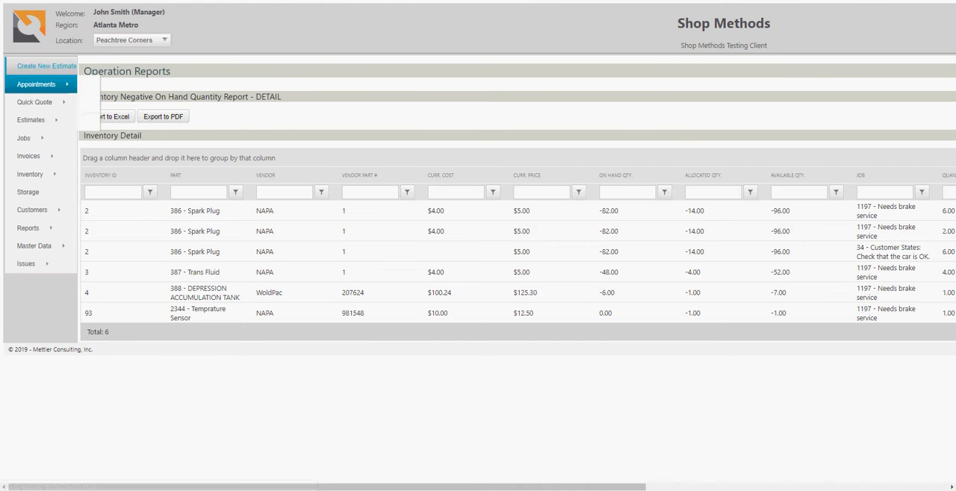
key(alt+Left)
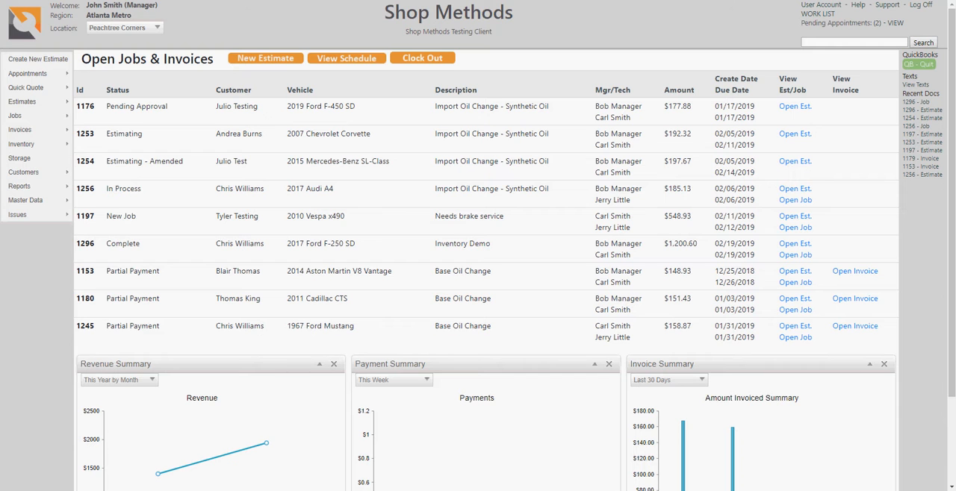
Step: List all inventory parts without a search term or vendor filter and look through them
mouse_move(38, 145)
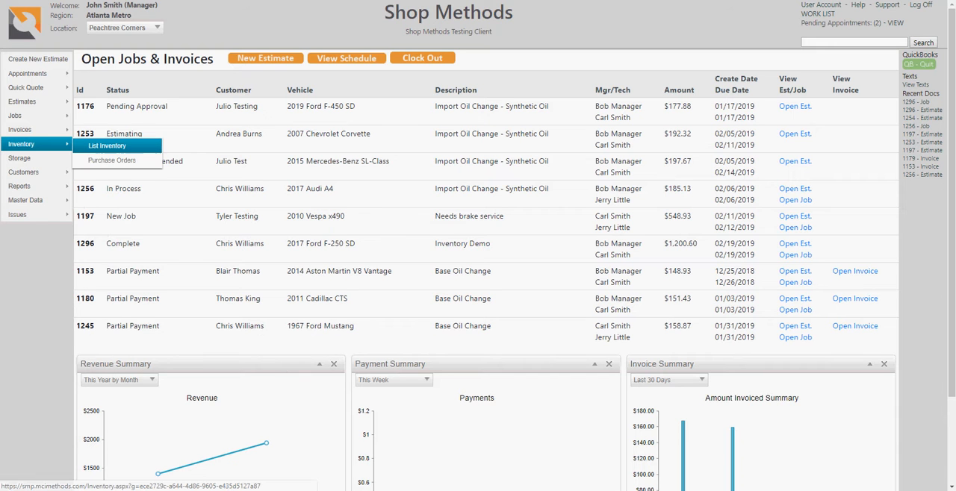
click(107, 146)
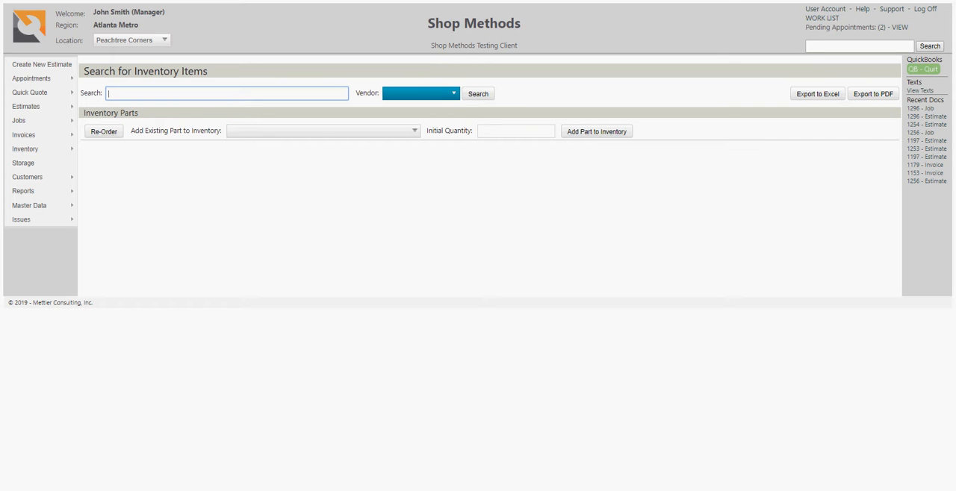
click(421, 94)
click(478, 93)
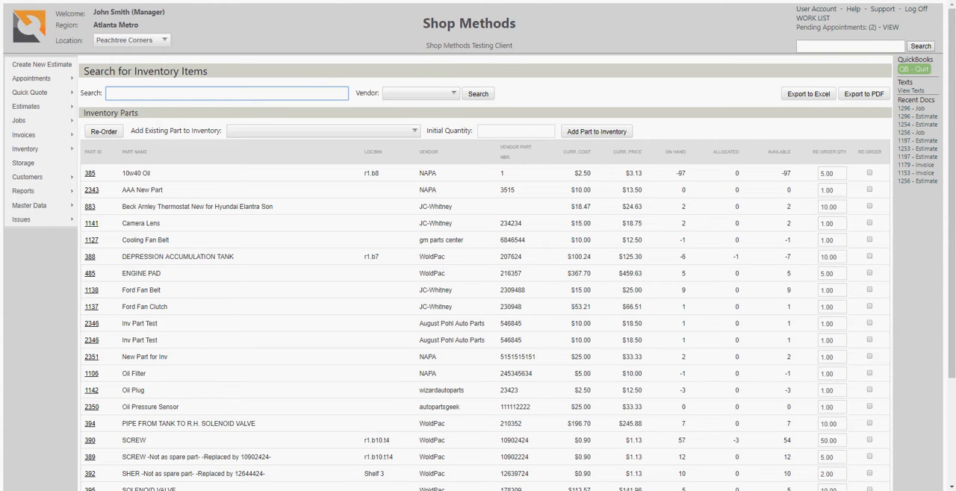
scroll(478, 299, down, 3)
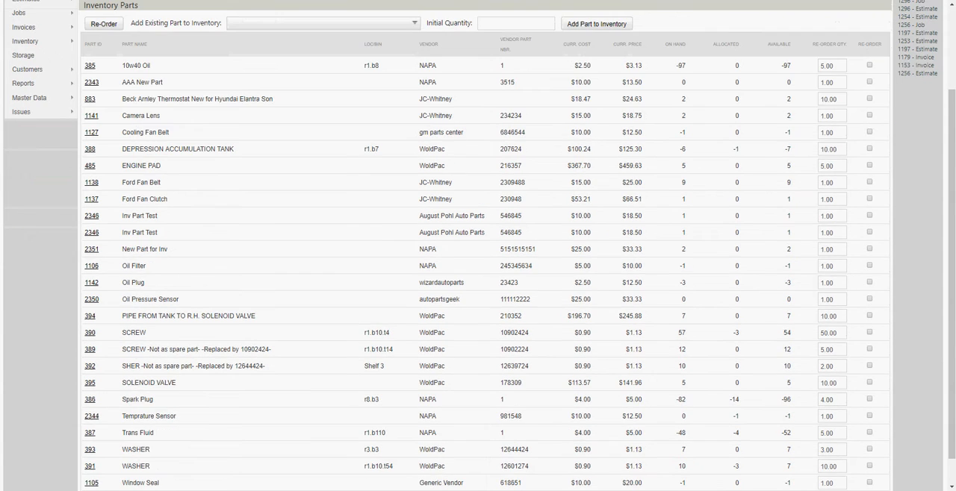
scroll(478, 298, up, 3)
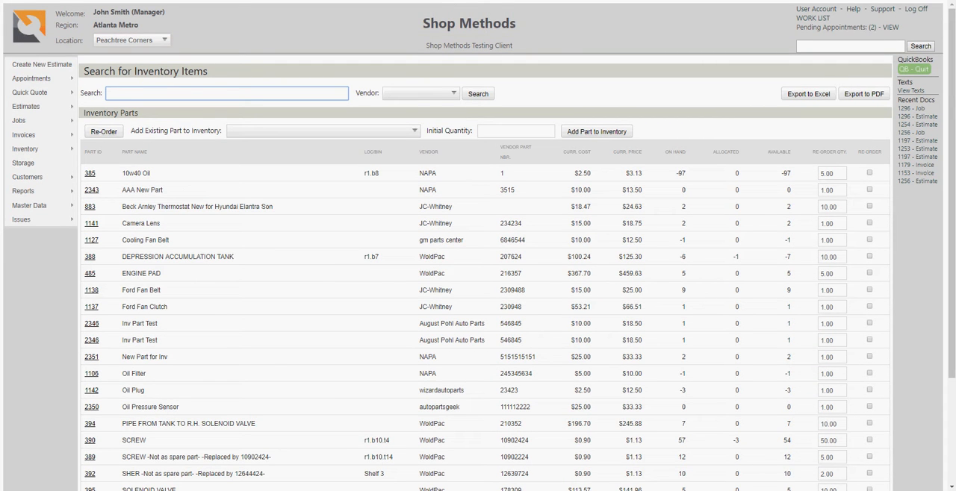
Step: Mark DEPRESSION ACCUMULATION TANK, Cooling Fan Belt, 10w40 Oil and Ford Fan Clutch for re-order and edit the oil's re-order quantity
drag(791, 257, 784, 257)
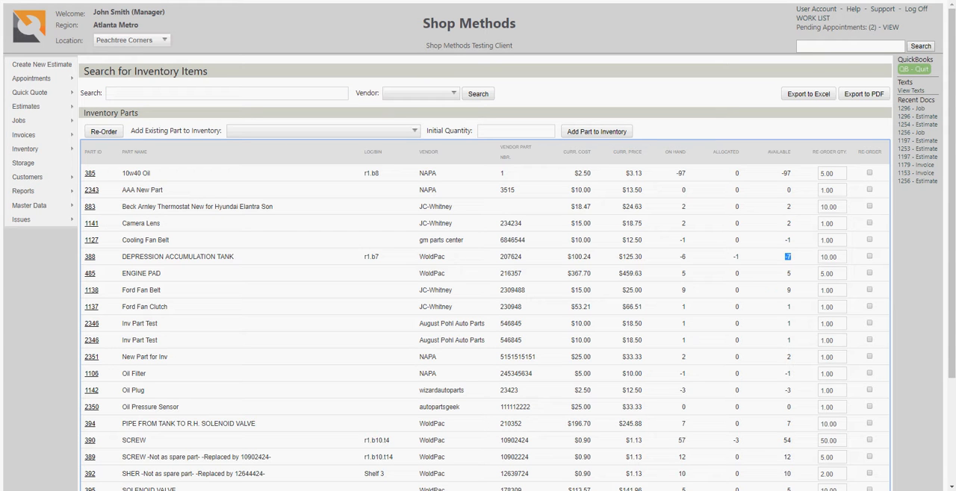
click(869, 256)
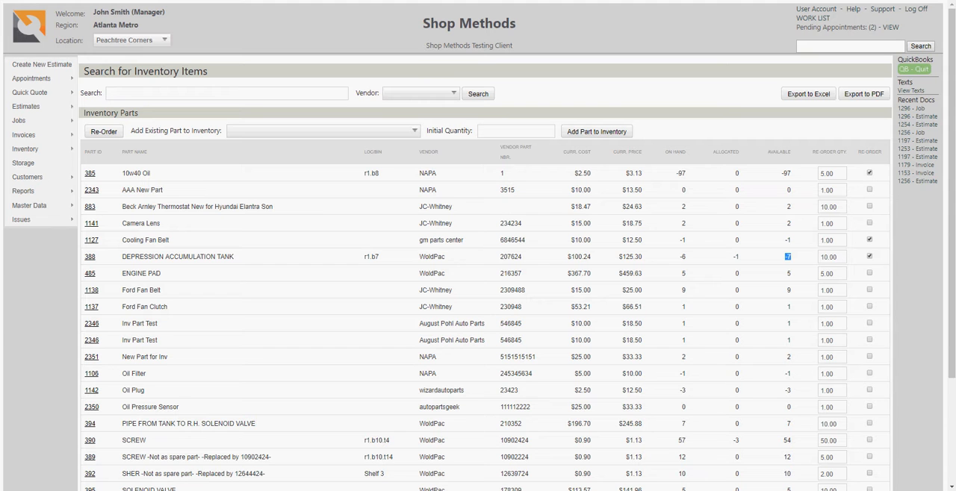
double_click(828, 173)
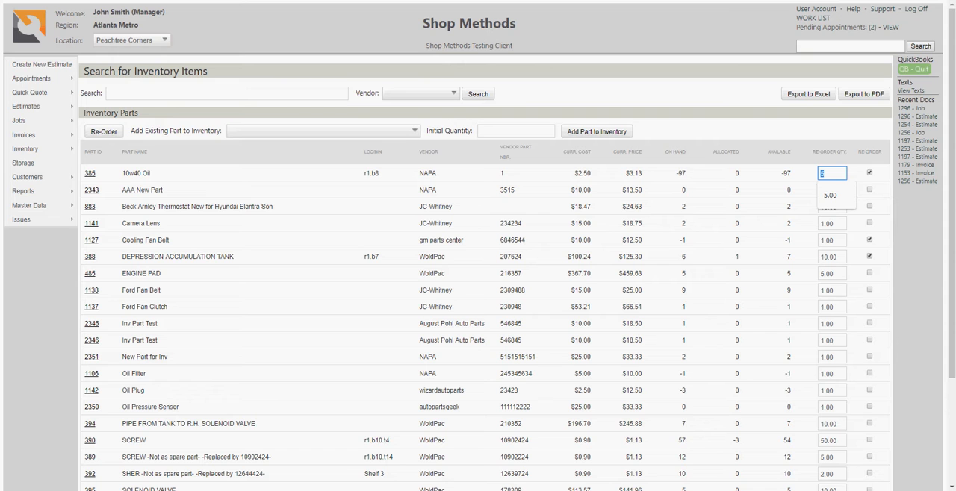
click(869, 306)
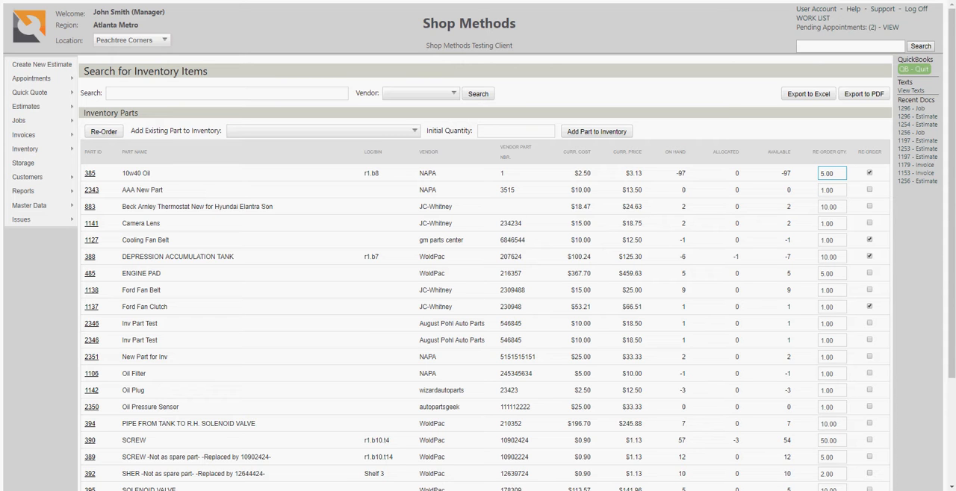
click(834, 173)
key(BackSpace)
key(BackSpace)
key(BackSpace)
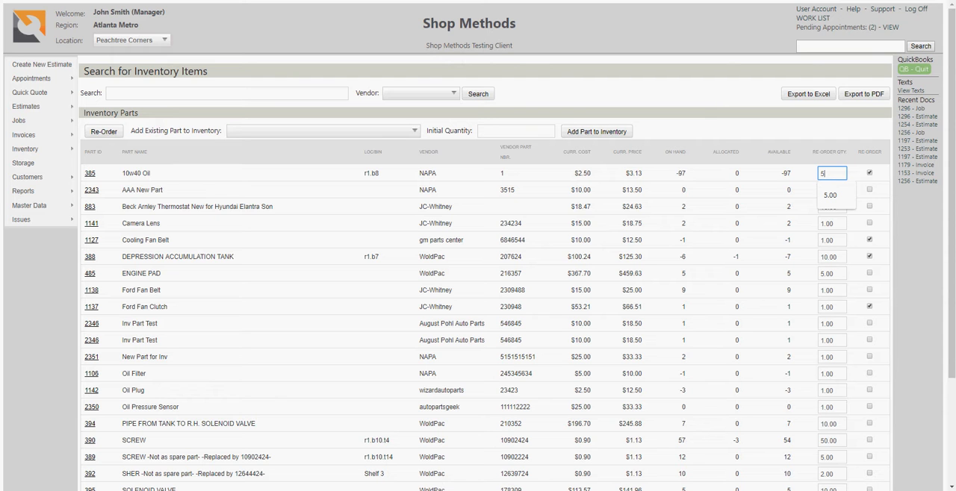
Step: Open the 10w40 Oil inventory item and enter "Inv Count Adj" as the adjustment reason
key(Return)
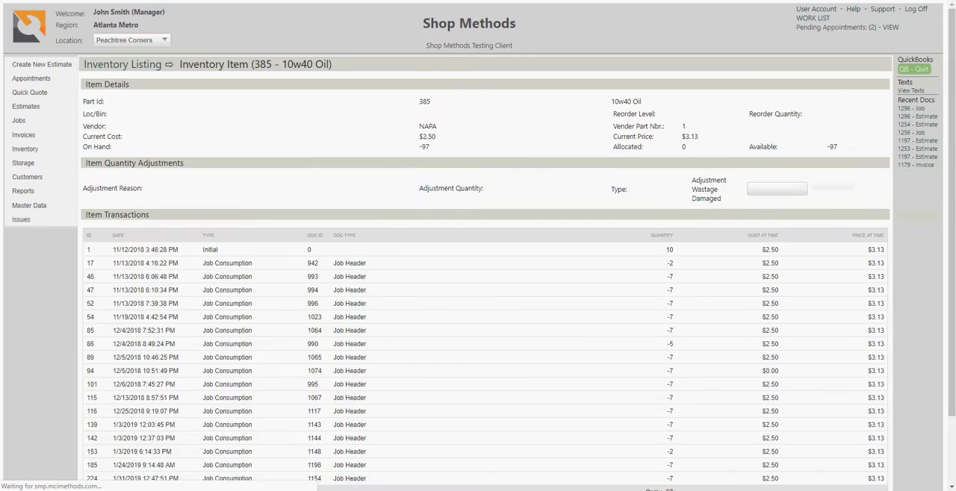
text(ad)
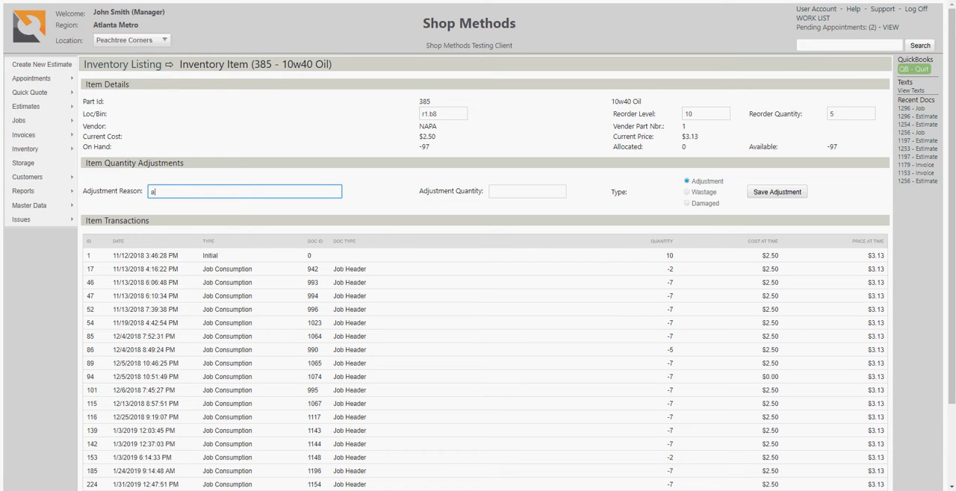
key(BackSpace)
key(BackSpace)
text(Inv Count Ad)
key(Tab)
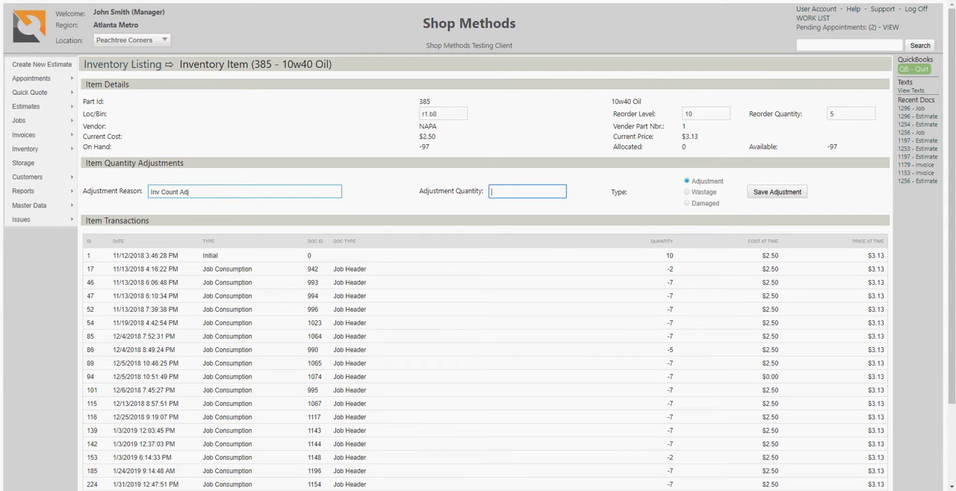
Step: Save an adjustment quantity of 90 for the 10w40 Oil and return to the inventory listing
text(90)
click(777, 192)
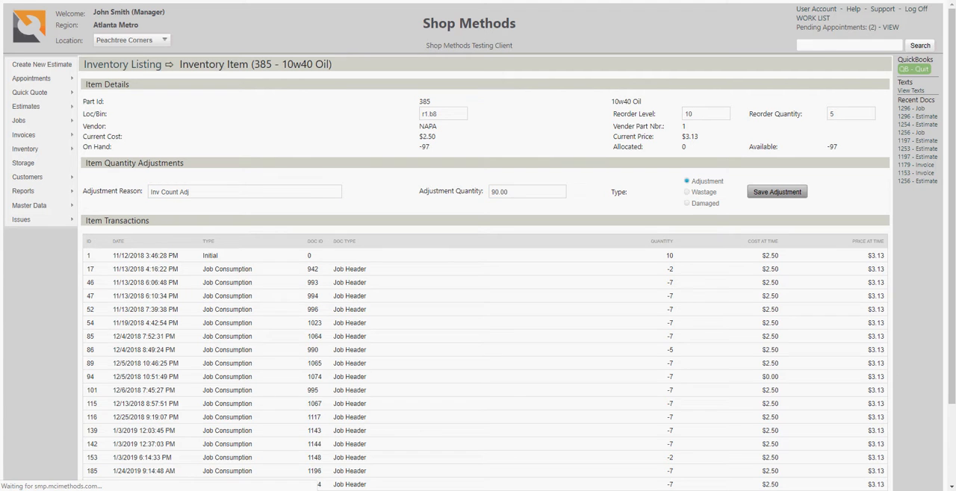
scroll(478, 299, down, 2)
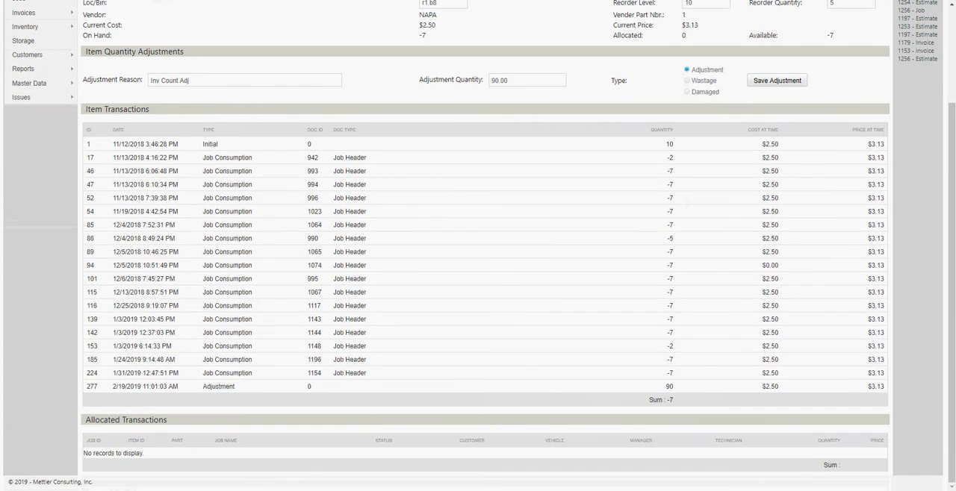
scroll(478, 299, up, 2)
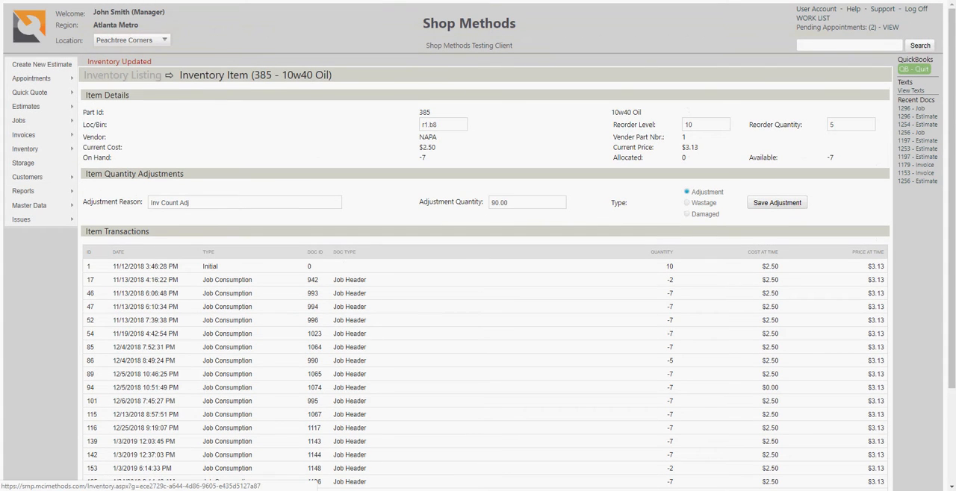
click(122, 74)
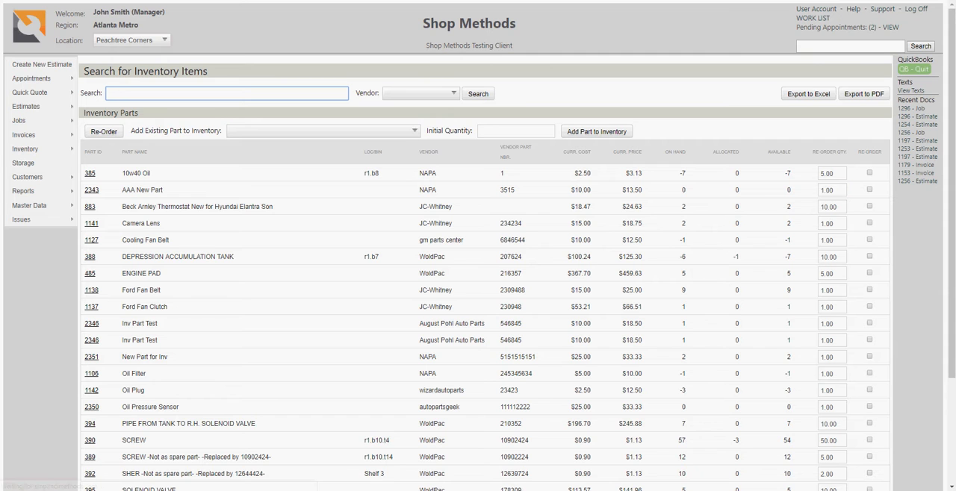
Step: Mark 10w40 Oil, Cooling Fan Belt, DEPRESSION ACCUMULATION TANK, Ford Fan Belt and Ford Fan Clutch for re-order and set the oil's re-order quantity to 20
click(869, 173)
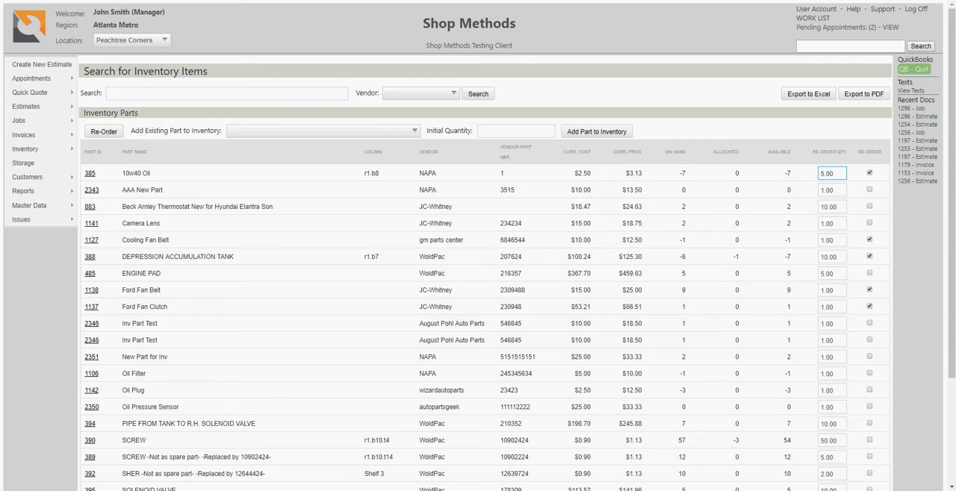
double_click(831, 174)
text(20)
key(Tab)
key(Tab)
key(Tab)
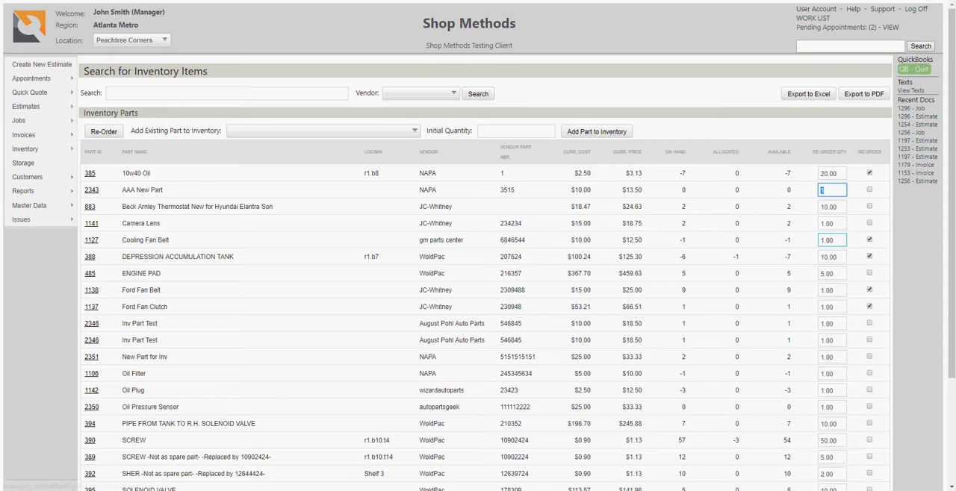
Step: Set the Cooling Fan Belt's re-order quantity to 4 and re-order all marked parts
click(832, 241)
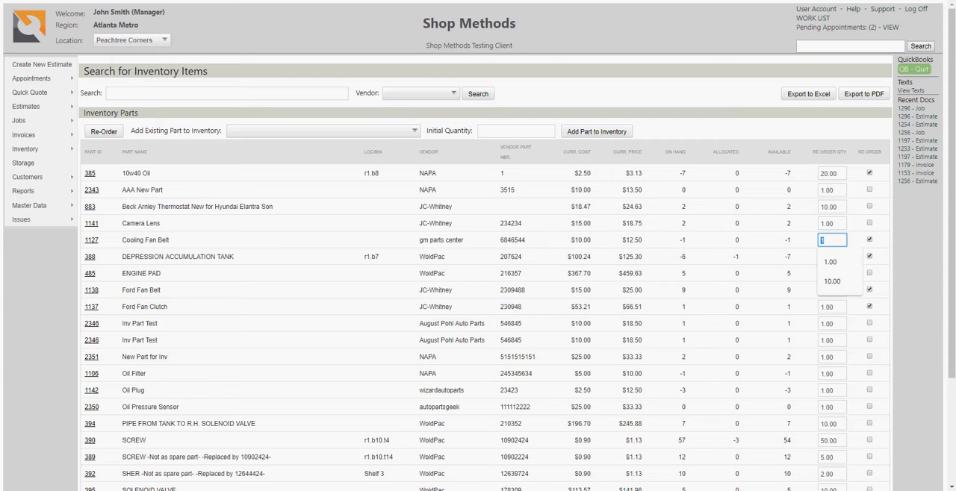
text(4)
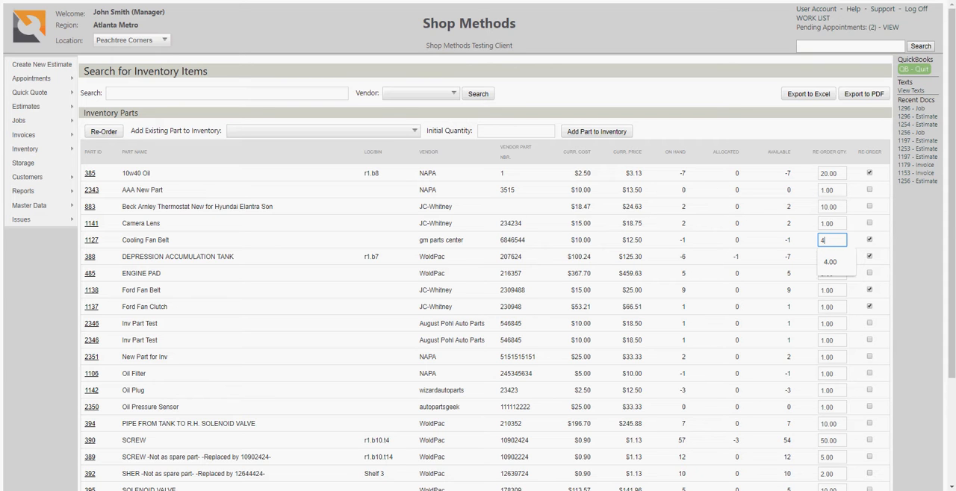
key(Tab)
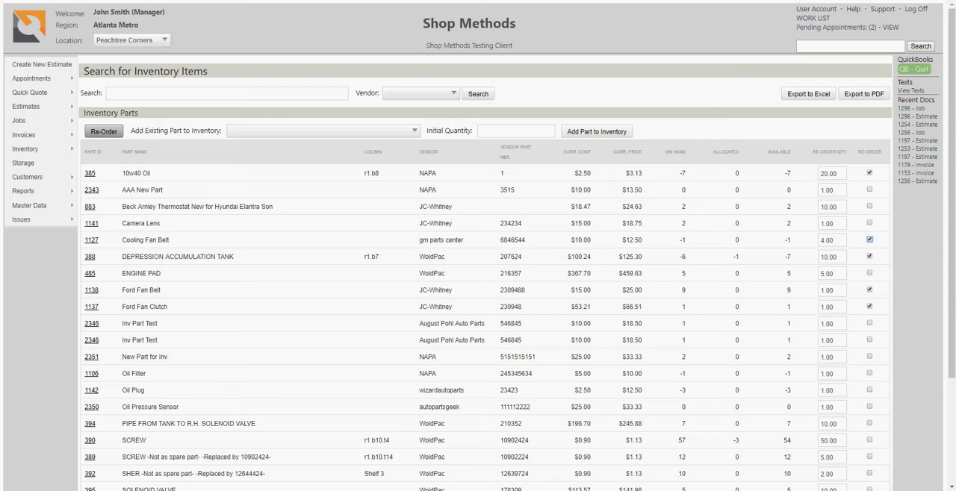
click(104, 131)
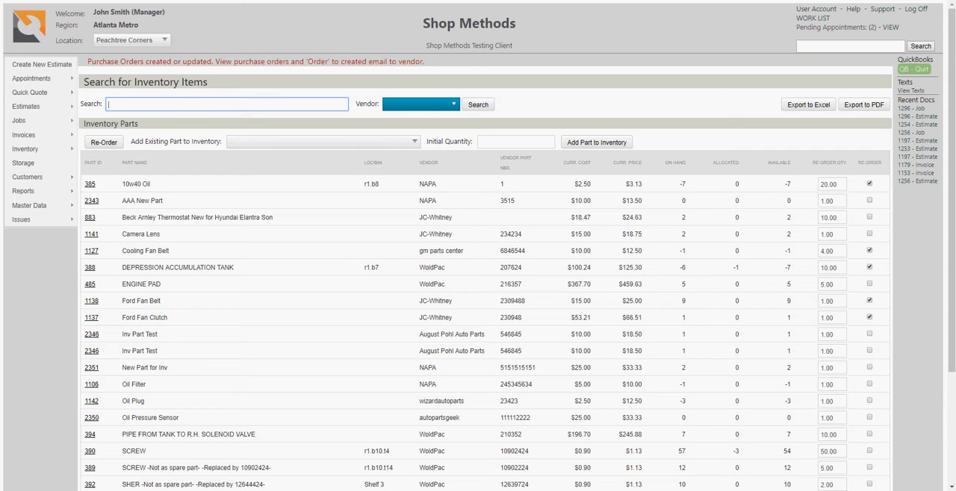
Step: Open the WoldPac inventory replenishment purchase order from the purchase order listing
mouse_move(45, 148)
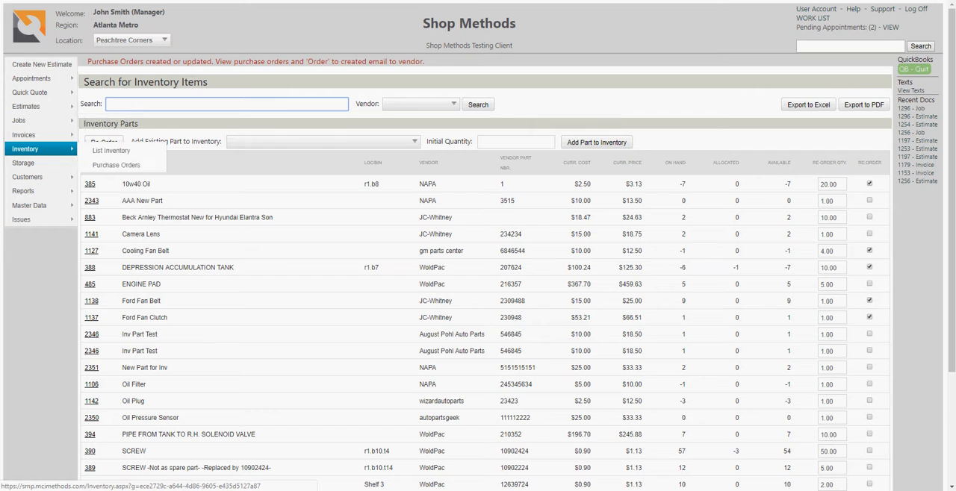
click(116, 165)
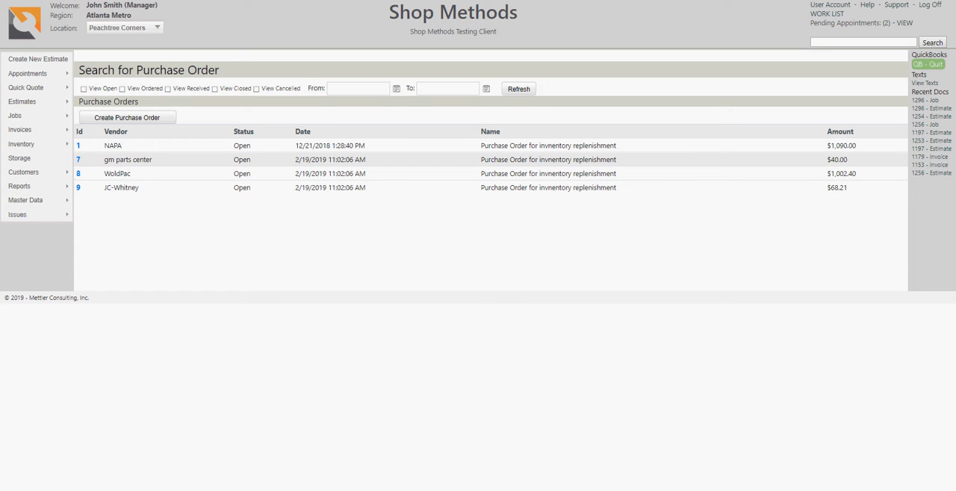
drag(104, 160, 140, 188)
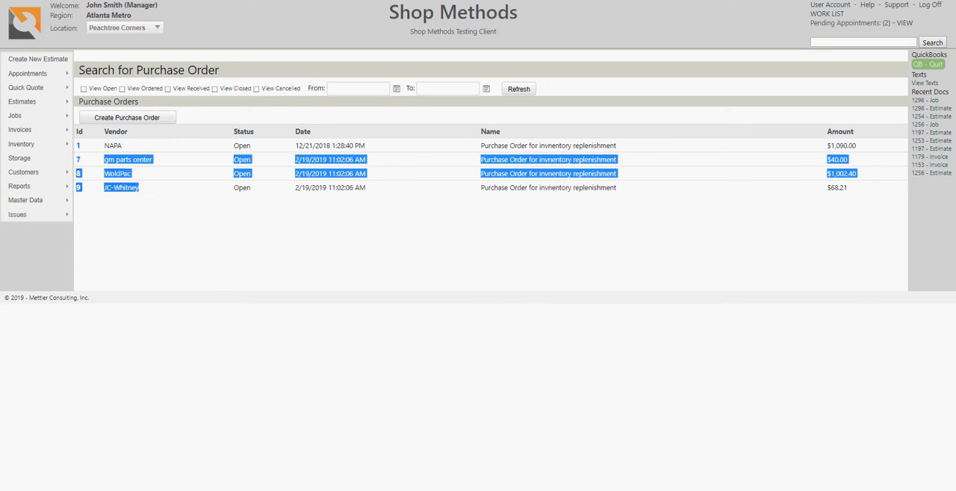
click(147, 203)
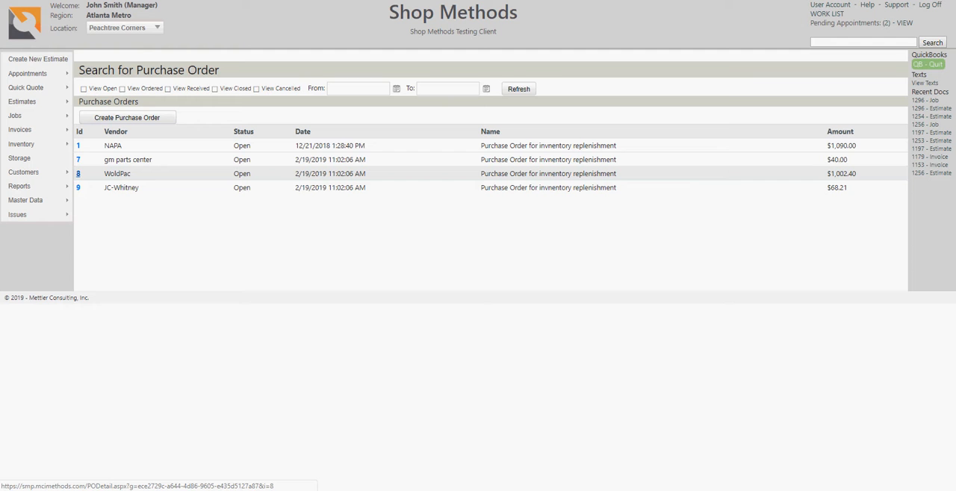
click(77, 173)
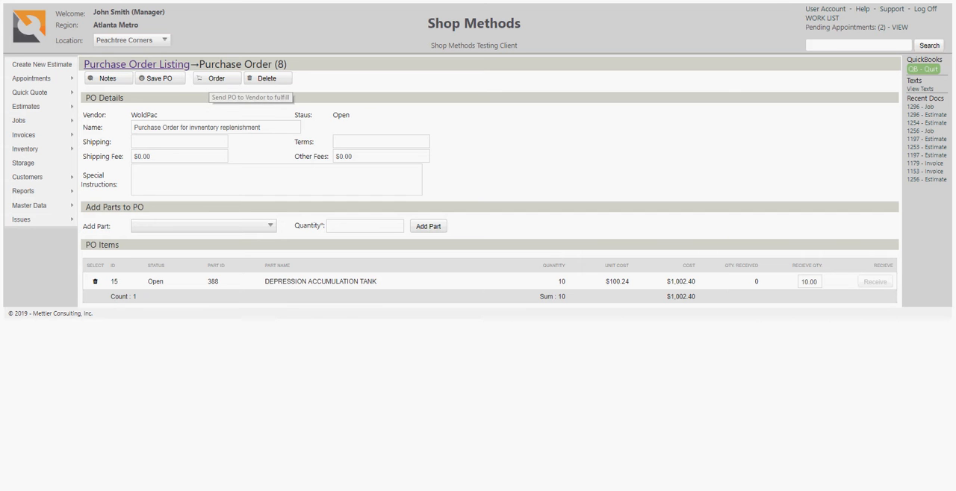
Step: Add part 419 UNION with a quantity of 1 to the WoldPac purchase order
click(217, 226)
click(217, 226)
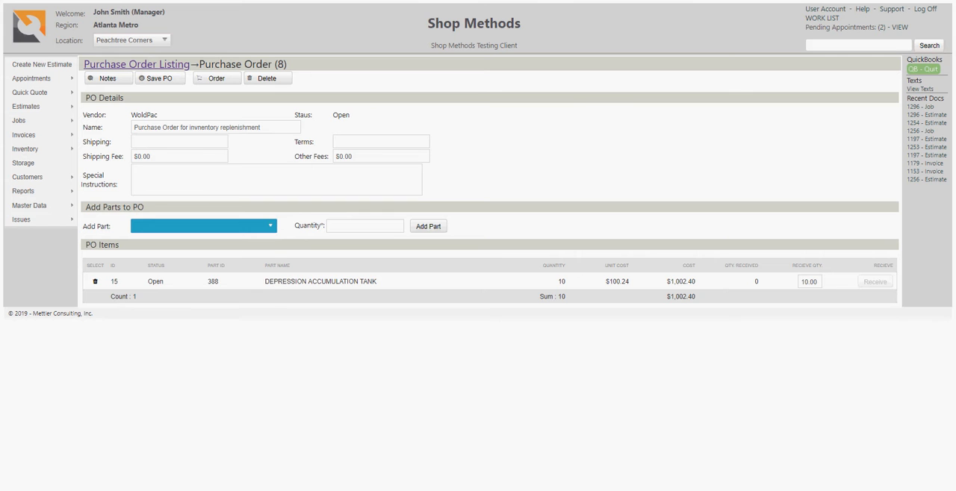
click(216, 226)
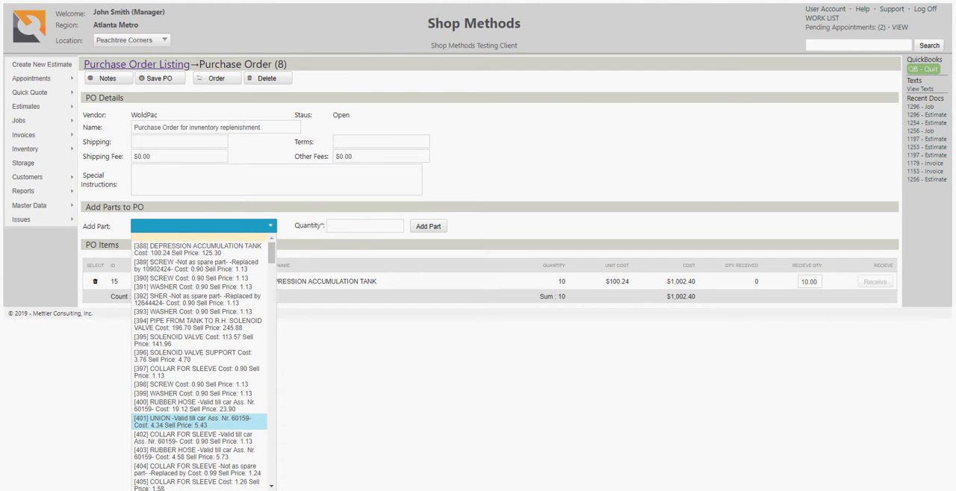
scroll(200, 418, down, 4)
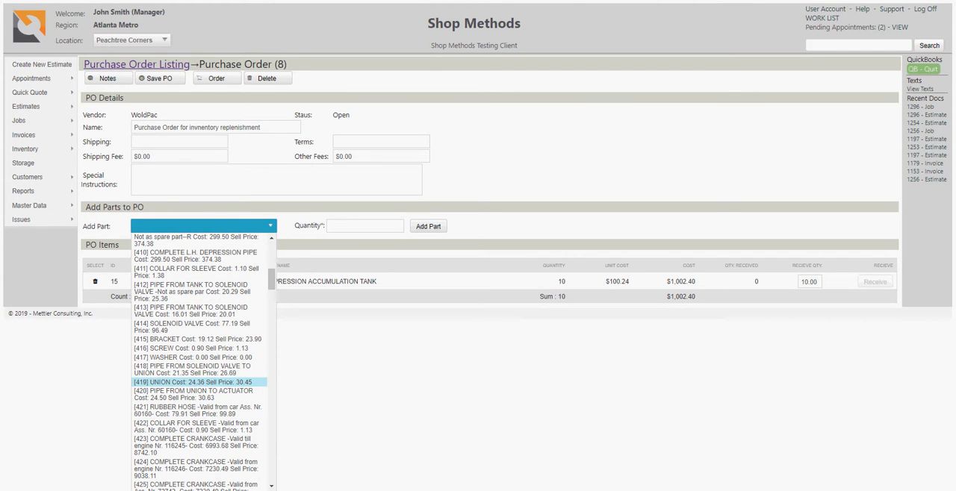
click(199, 382)
click(365, 226)
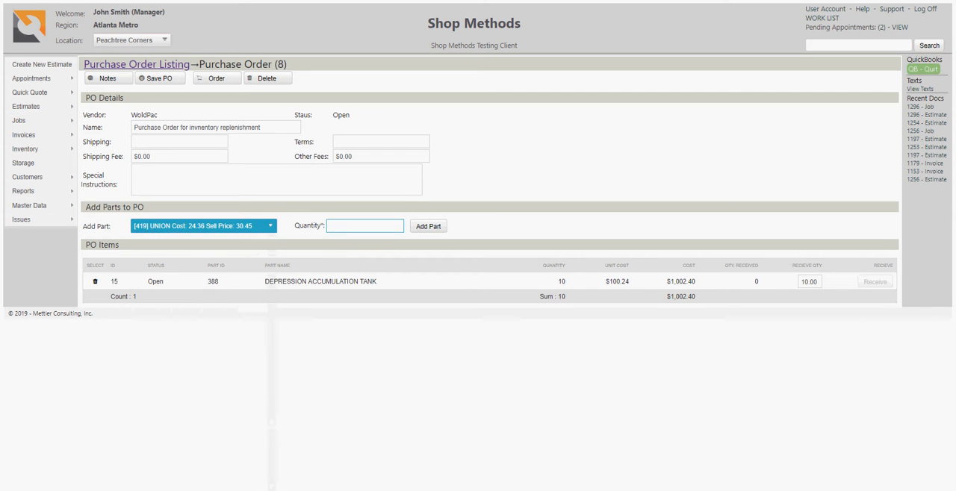
text(1)
click(428, 226)
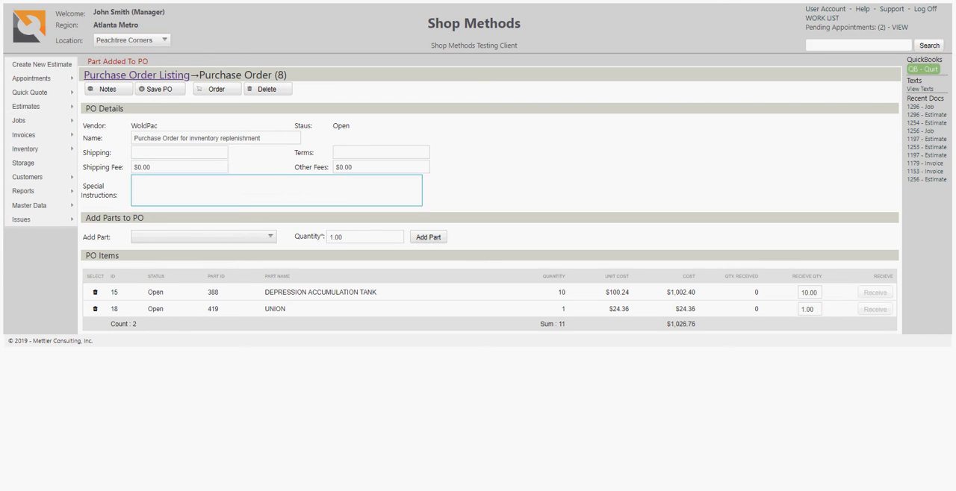
Step: Send the WoldPac purchase order to the vendor for fulfilment and return to the purchase order listing
double_click(341, 126)
click(464, 152)
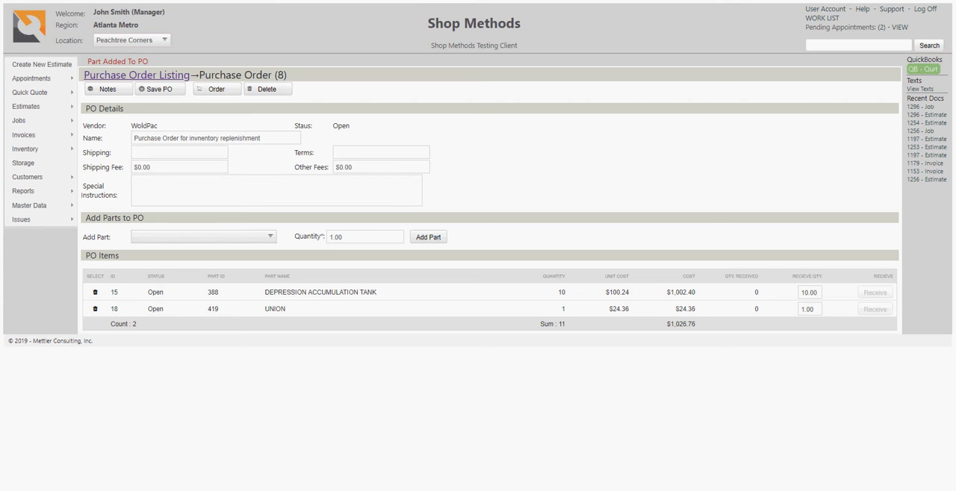
click(216, 89)
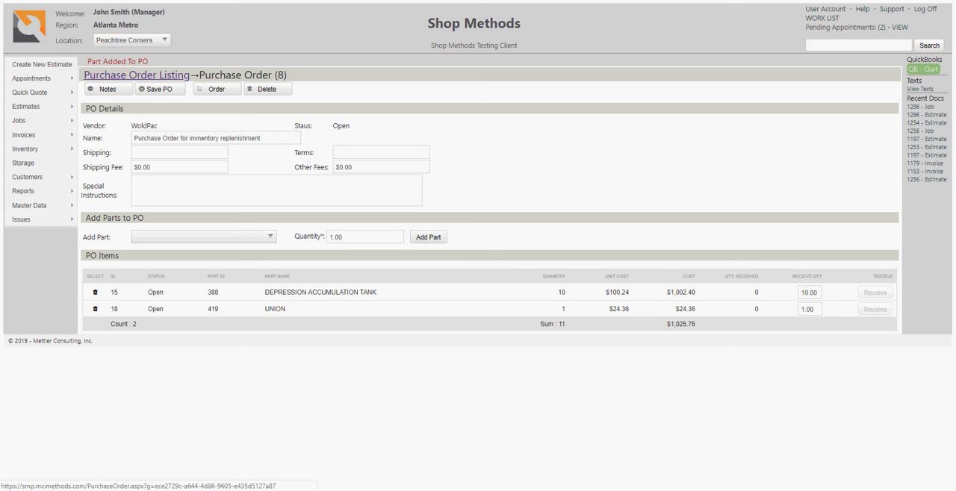
click(152, 76)
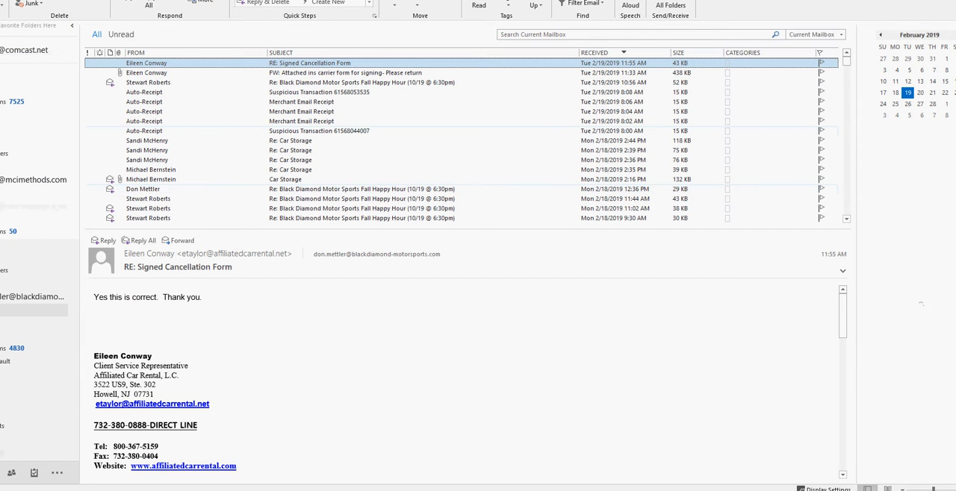
drag(297, 0, 955, 120)
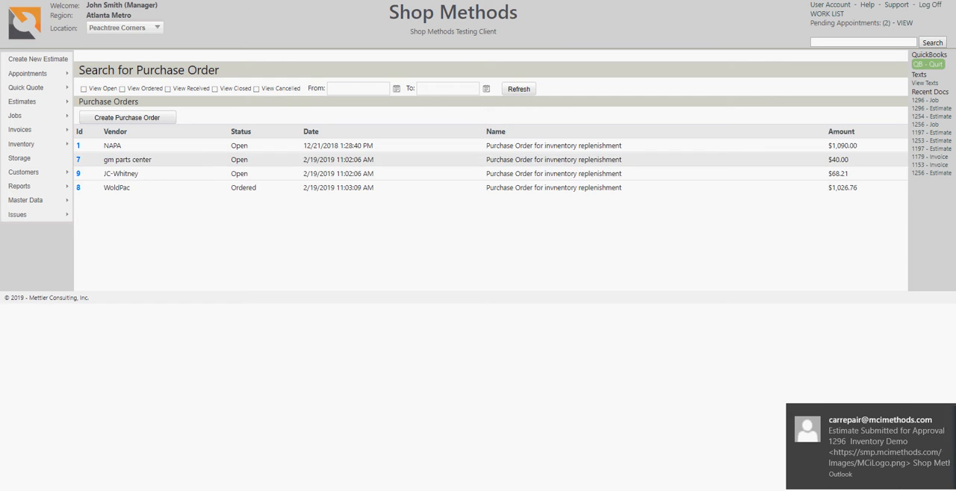
Step: Open the JC-Whitney purchase order from the listing and send it to the vendor as an order
click(77, 173)
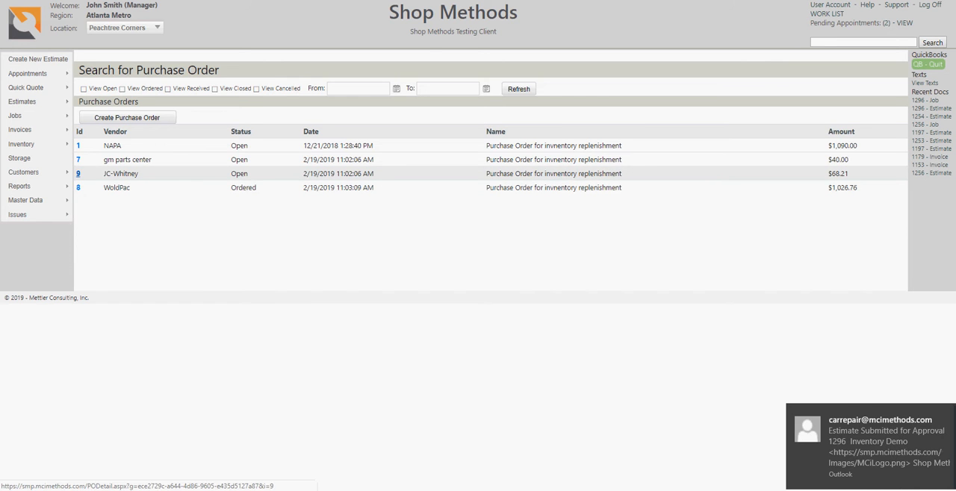
click(217, 79)
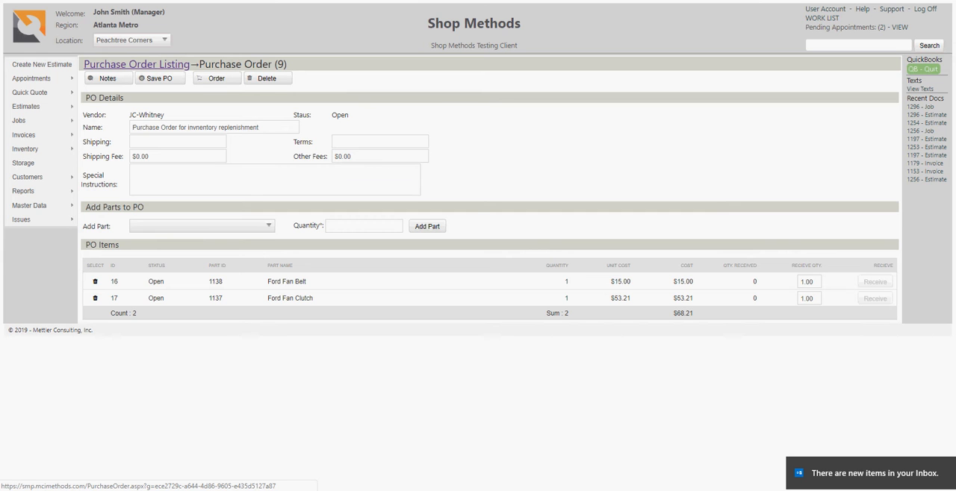
click(138, 65)
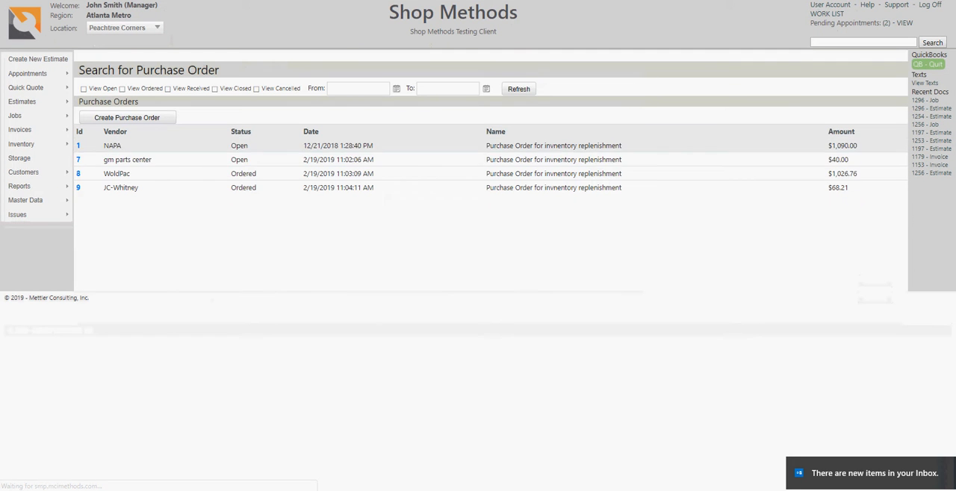
Step: Place the orders for the gm parts center and NAPA purchase orders
click(78, 159)
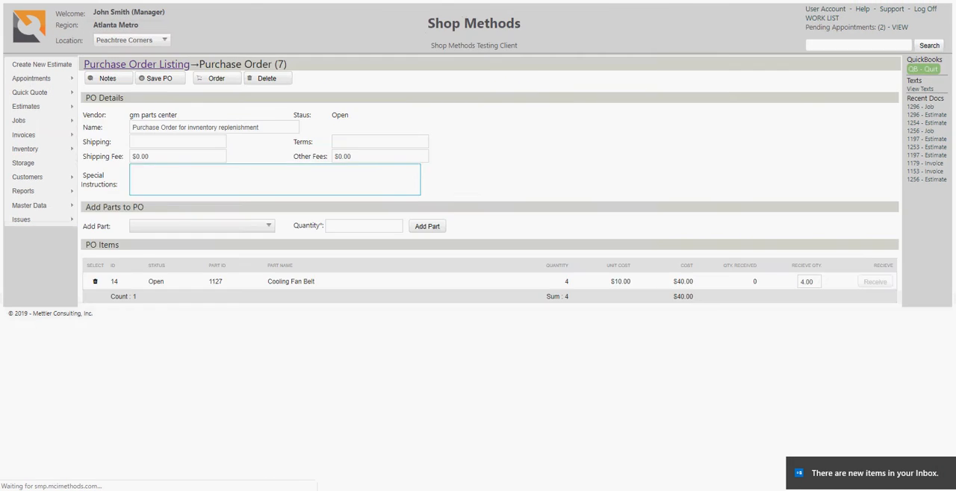
click(217, 78)
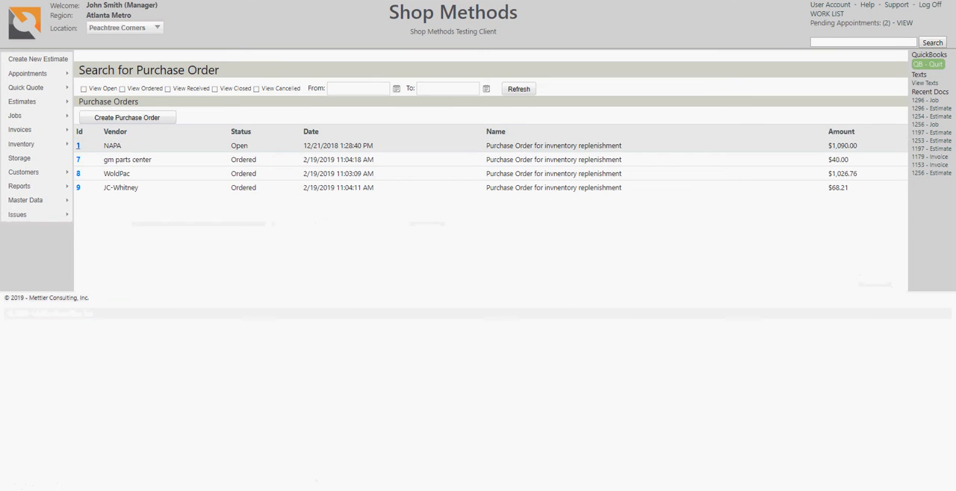
click(78, 146)
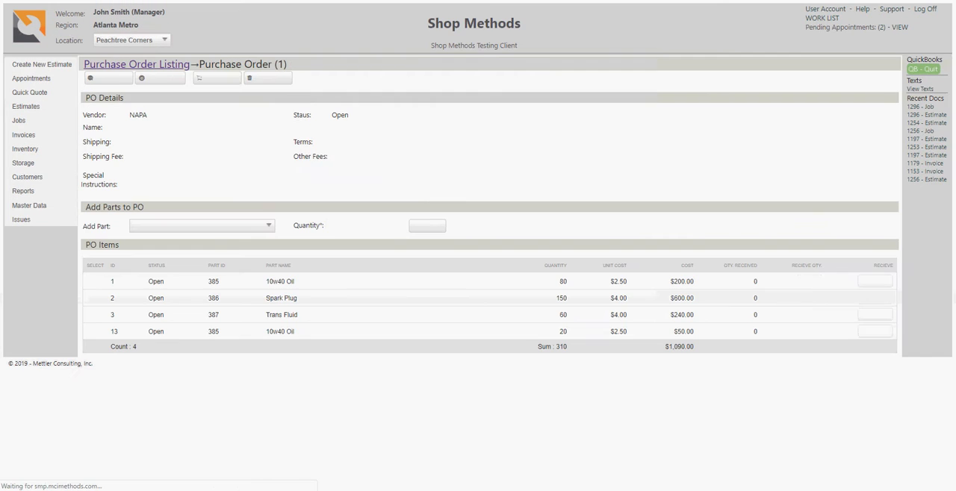
click(217, 78)
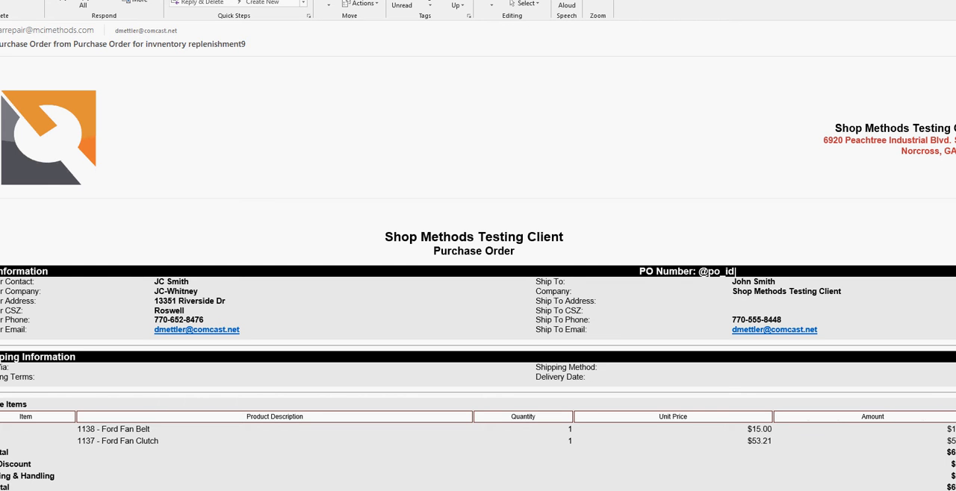
Step: In the Outlook message window, widen the e-mailed JC-Whitney purchase order and examine its vendor details, shipping information, items and notes
drag(224, 0, 341, 14)
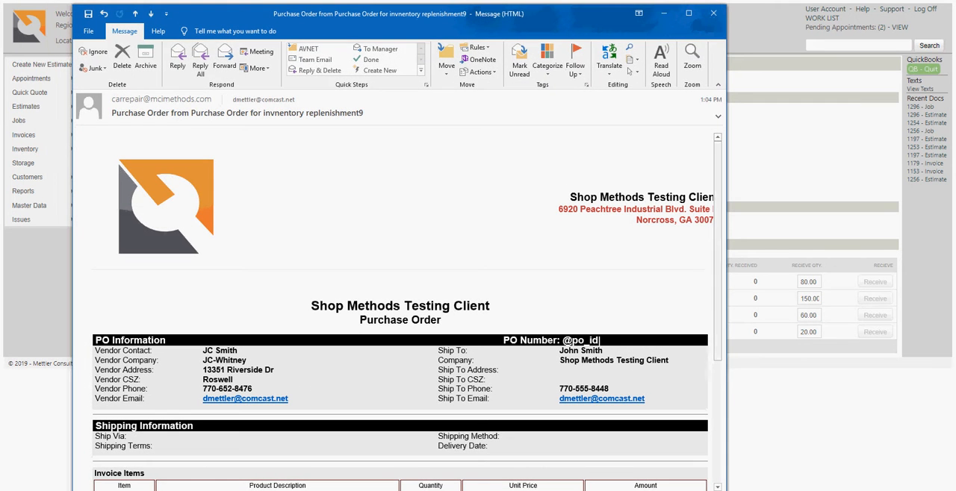
drag(726, 299, 864, 299)
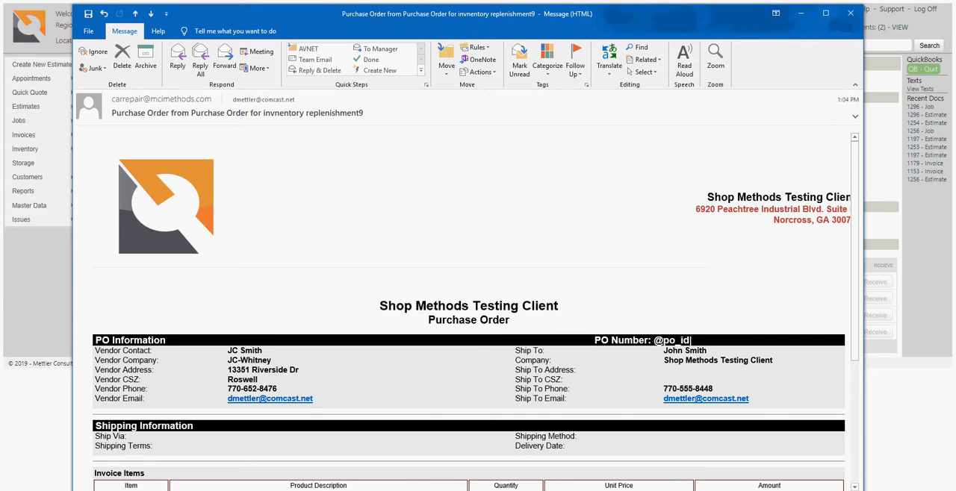
scroll(469, 298, down, 3)
scroll(468, 299, down, 2)
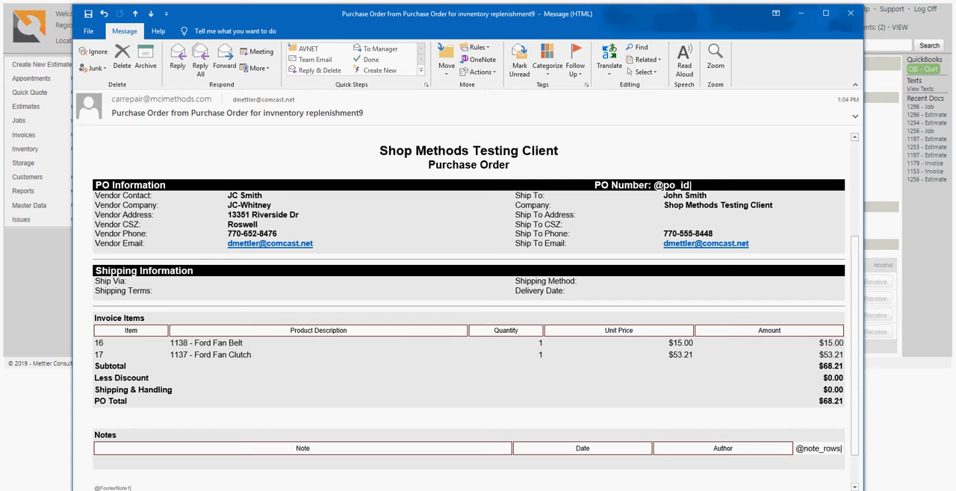
scroll(468, 311, down, 2)
scroll(468, 311, up, 4)
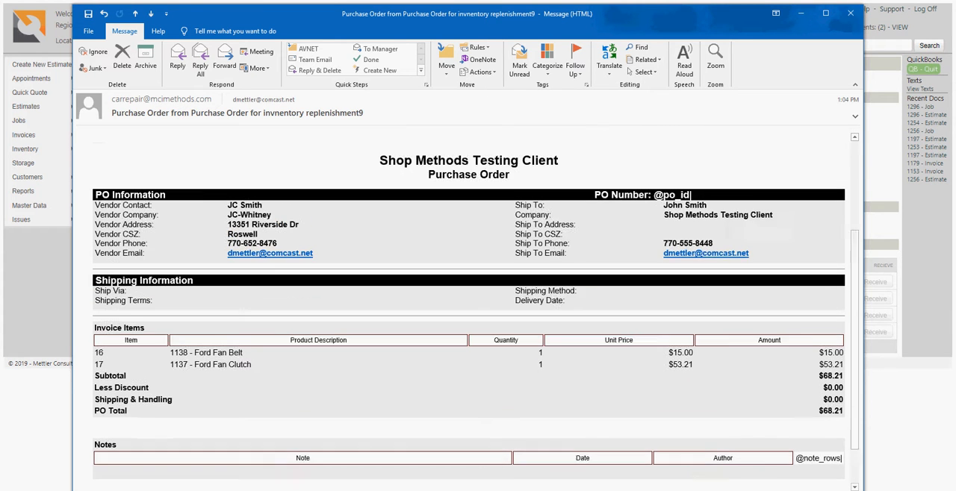
scroll(468, 312, up, 3)
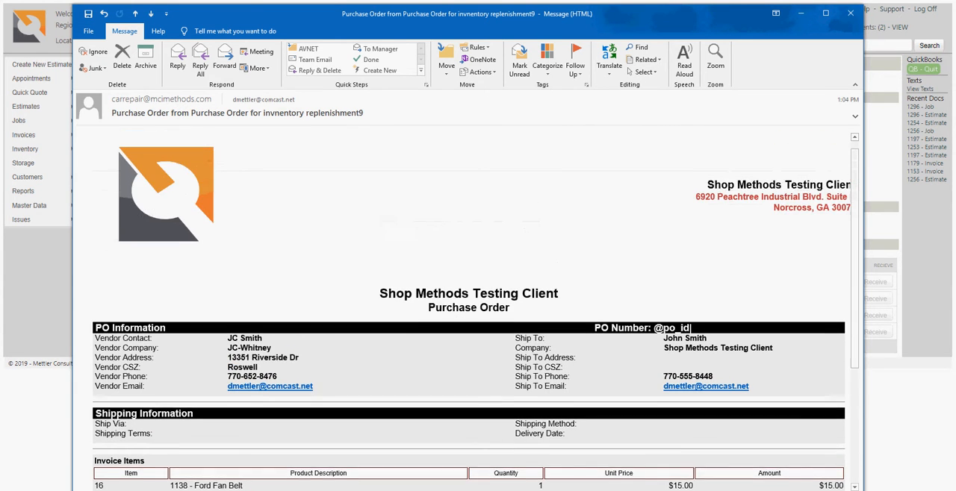
scroll(469, 312, down, 4)
scroll(468, 311, down, 1)
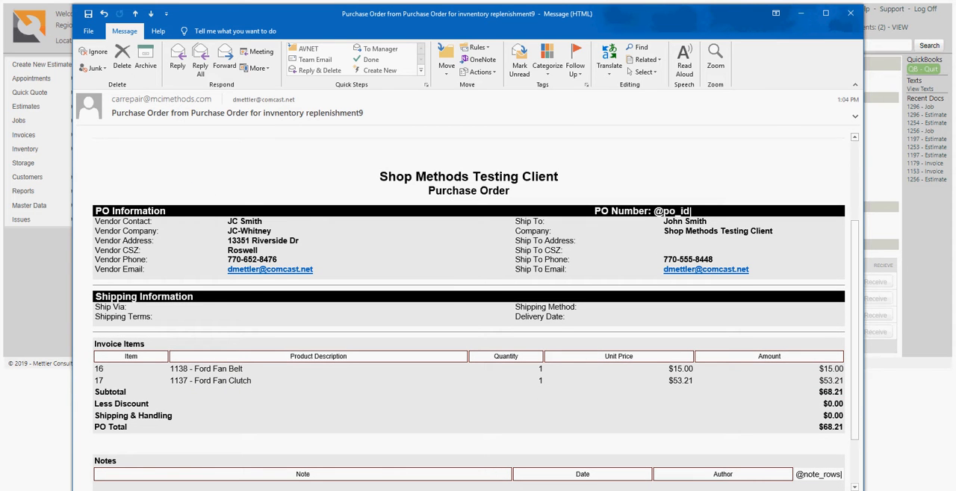
scroll(469, 312, down, 3)
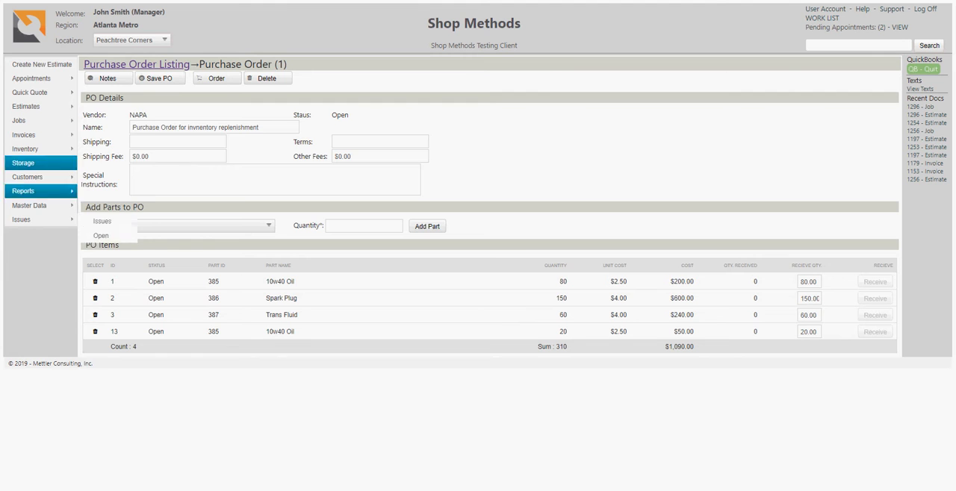
Step: Review the ordered WoldPac, gm parts center and JC-Whitney purchase orders from the listing, checking their items and receive options
click(133, 65)
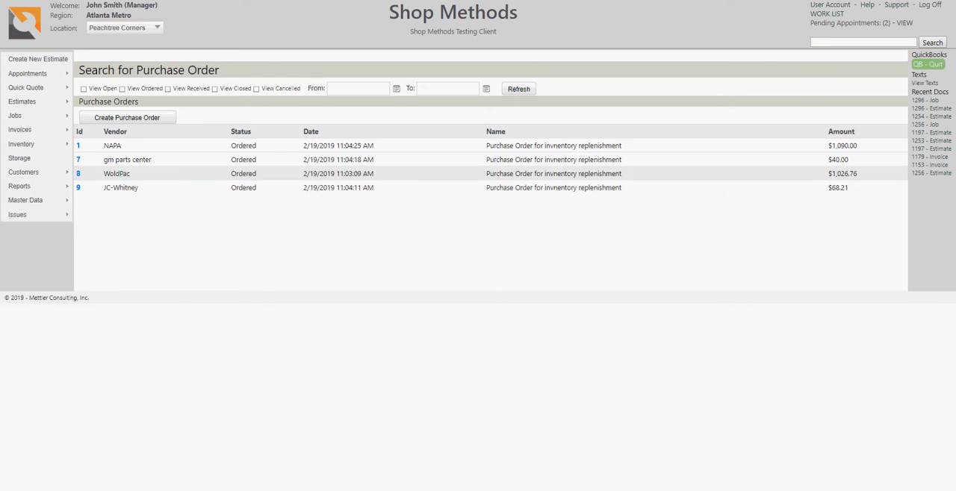
click(78, 174)
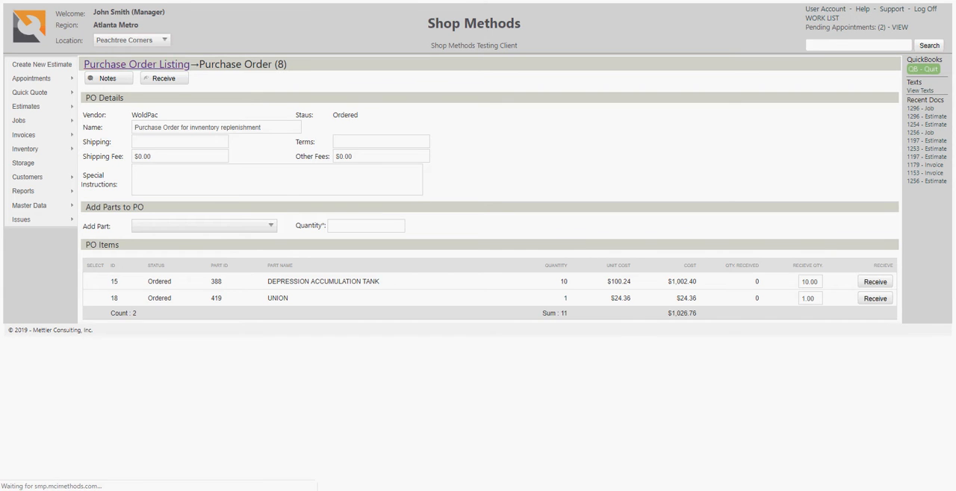
click(137, 64)
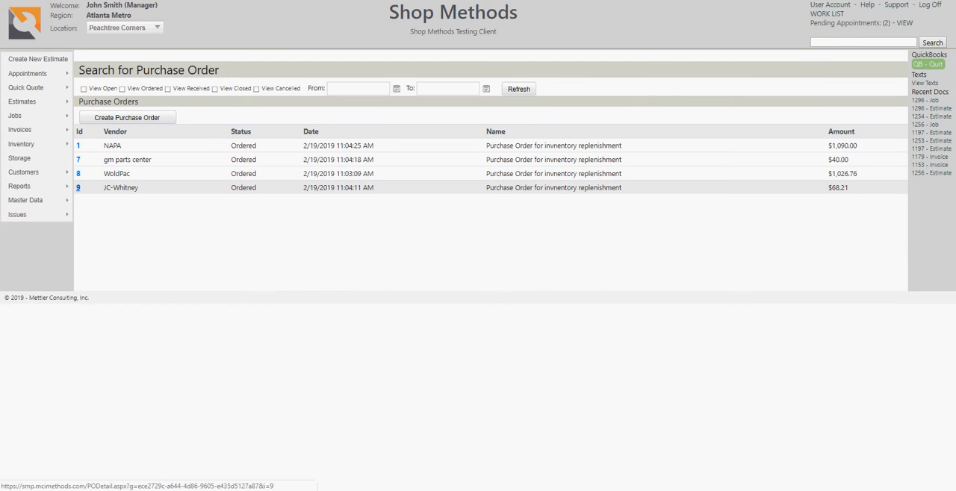
click(78, 159)
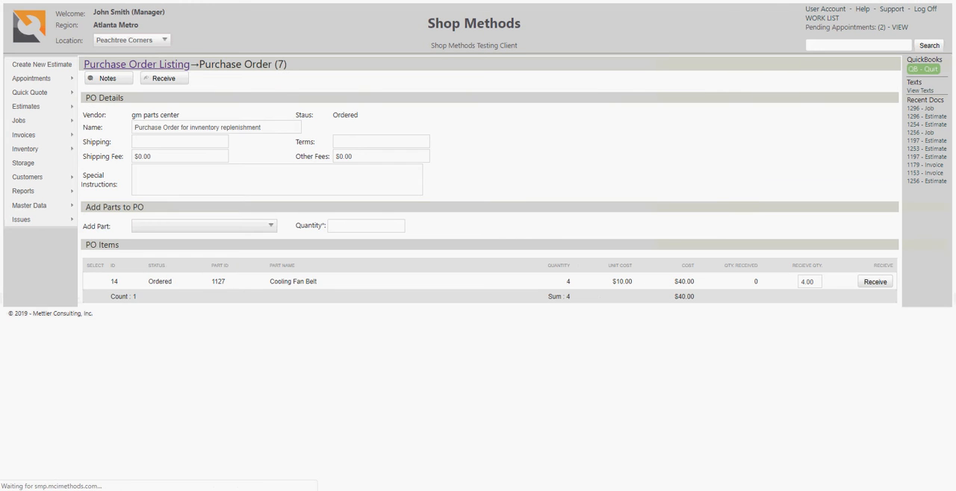
click(137, 64)
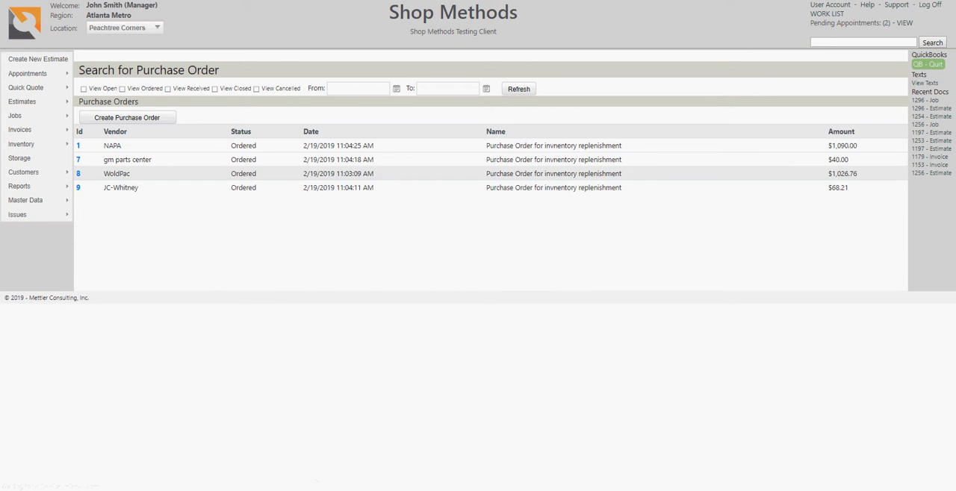
click(78, 188)
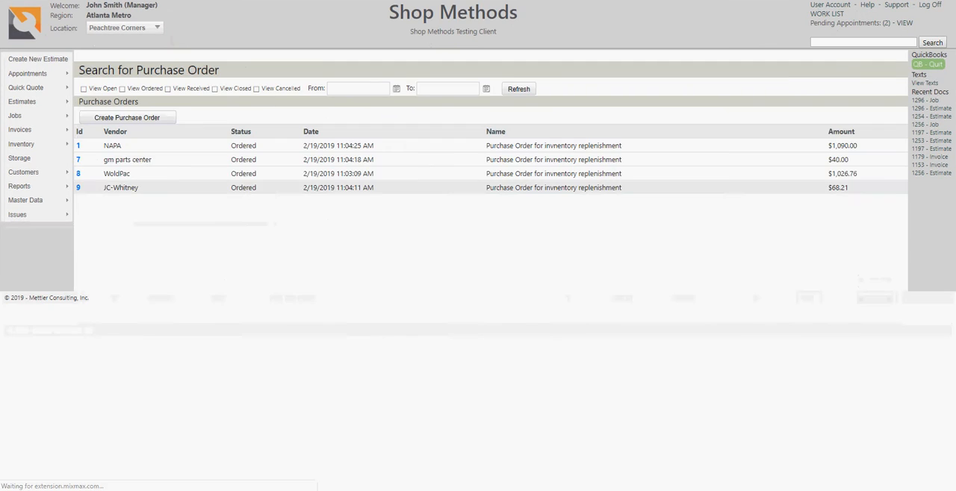
click(78, 174)
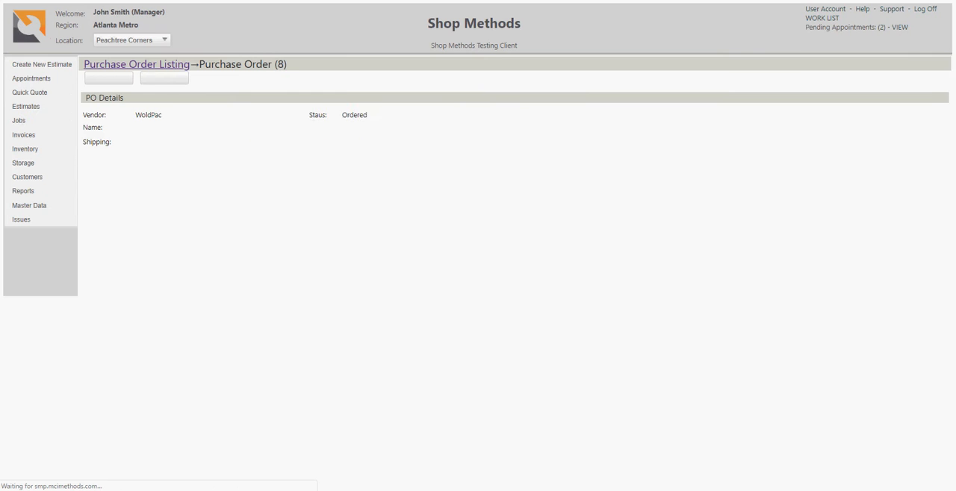
click(136, 64)
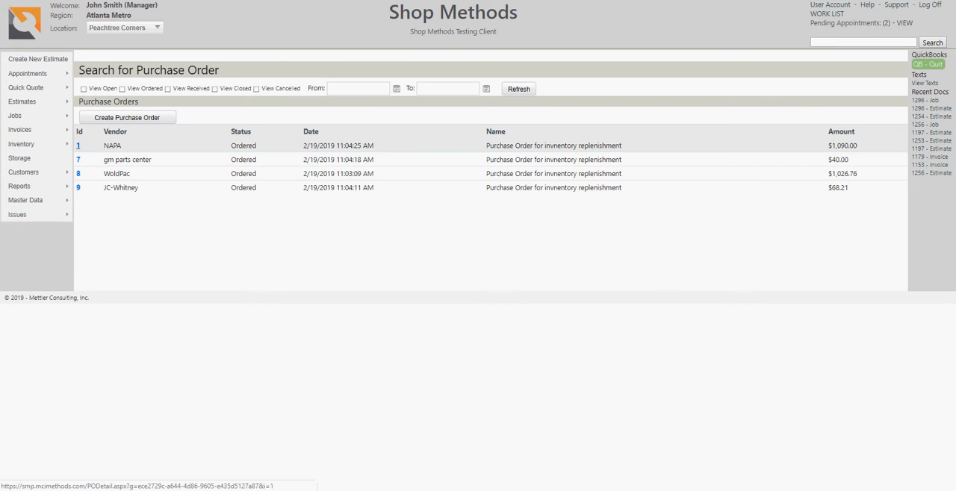
Step: Receive the entire JC-Whitney purchase order, and receive only the UNION item on the WoldPac purchase order
click(78, 187)
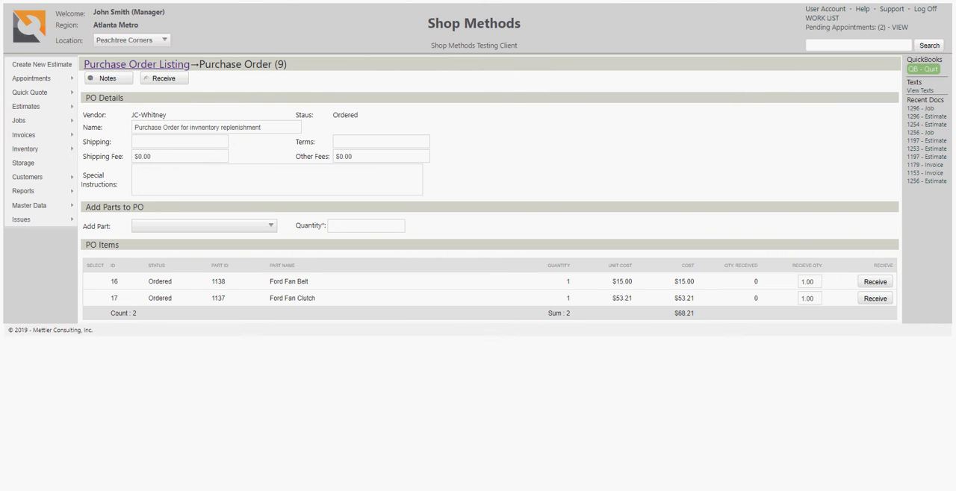
click(164, 77)
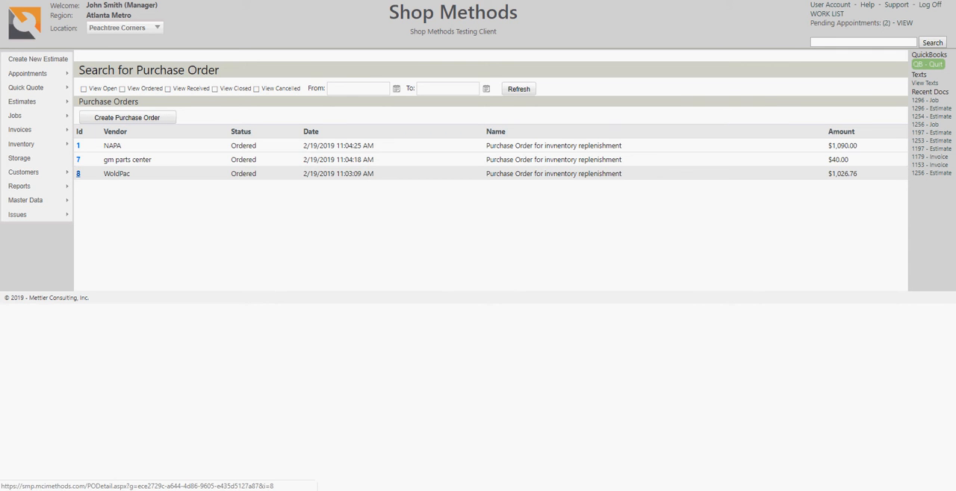
click(77, 173)
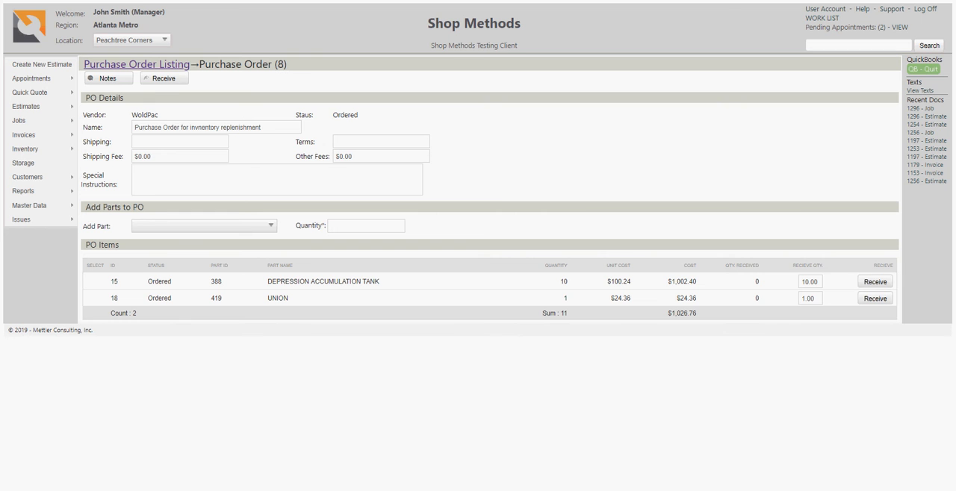
click(875, 298)
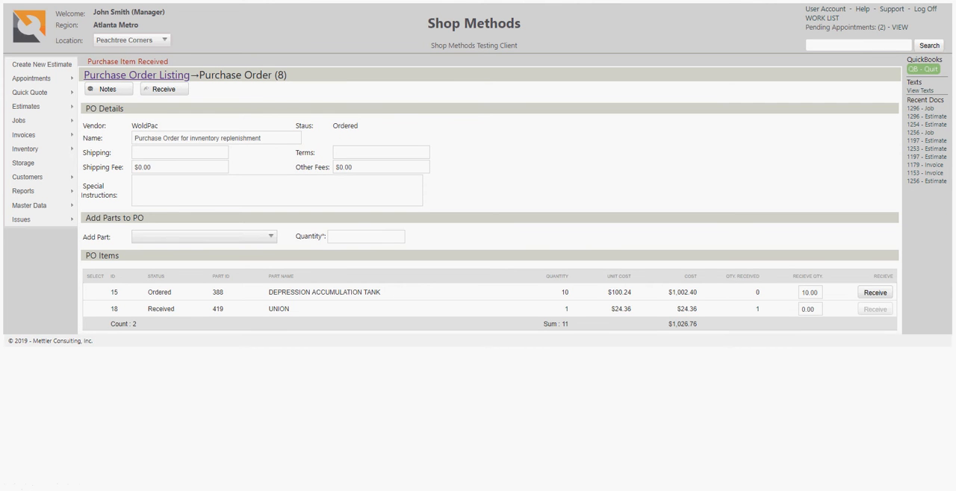
Step: Receive a partial quantity of 5 for the DEPRESSION ACCUMULATION TANK item on the WoldPac purchase order
click(811, 293)
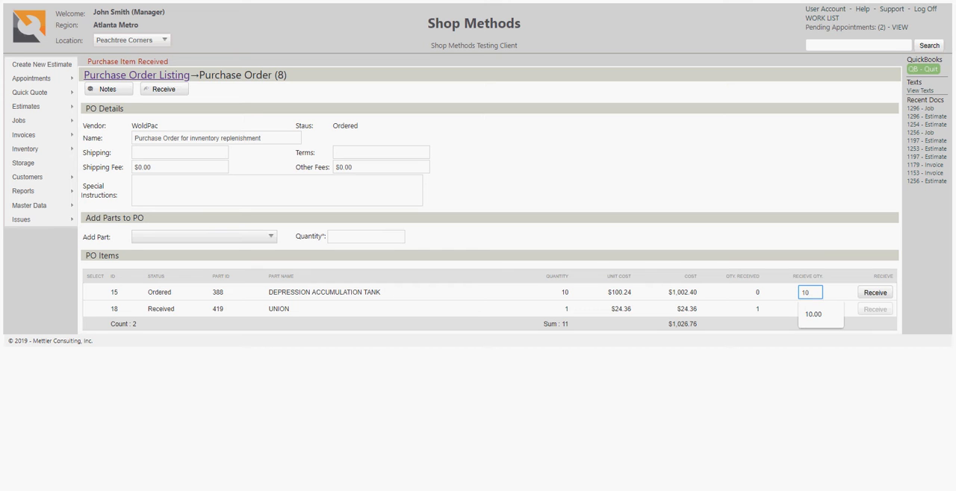
double_click(808, 292)
text(5)
click(875, 293)
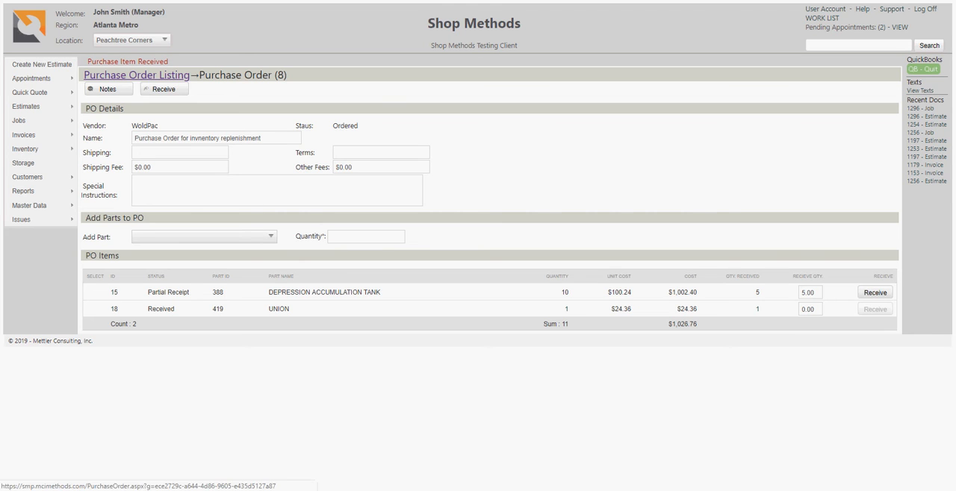
Step: Reopen the WoldPac purchase order from the listing, check the tank's ordered and received quantities, and receive all its remaining items
click(137, 76)
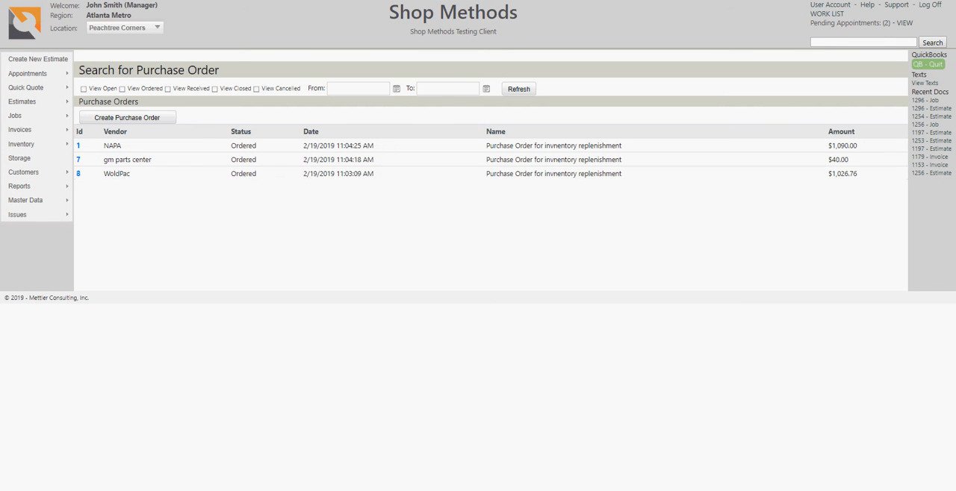
click(78, 173)
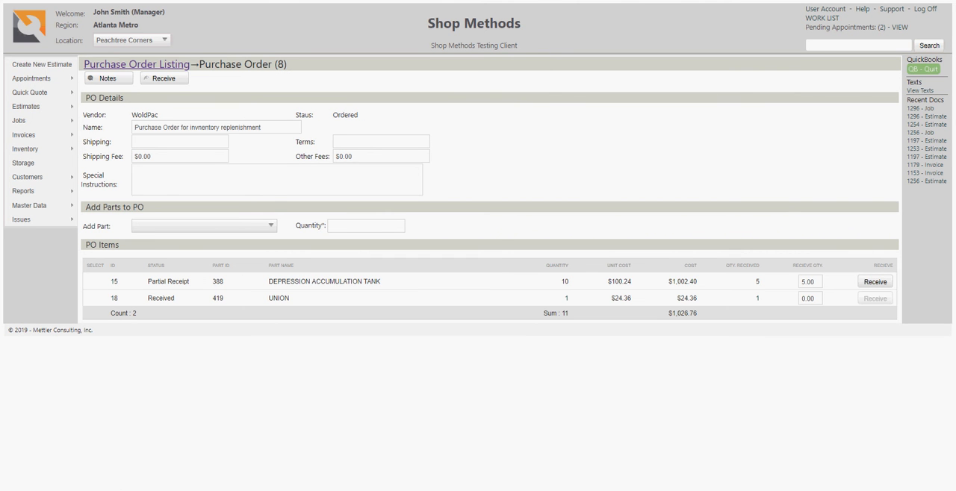
drag(272, 298, 381, 282)
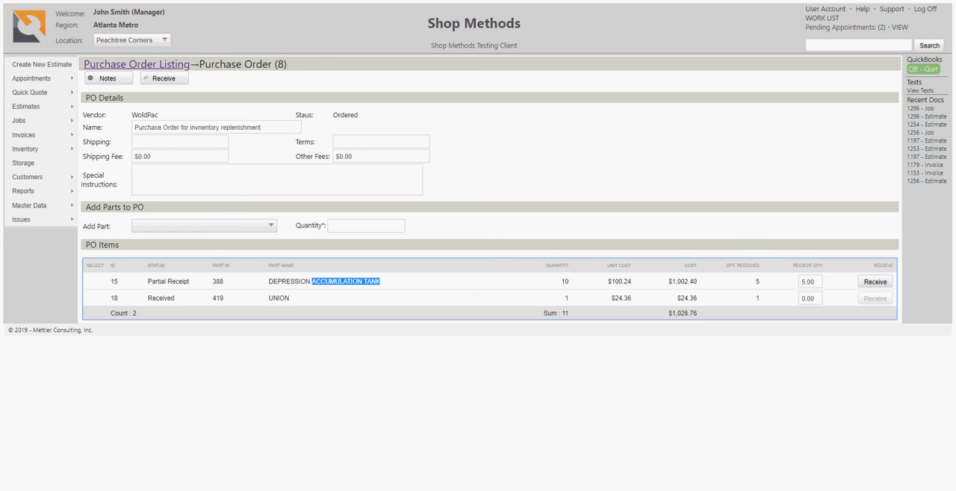
drag(565, 281, 570, 281)
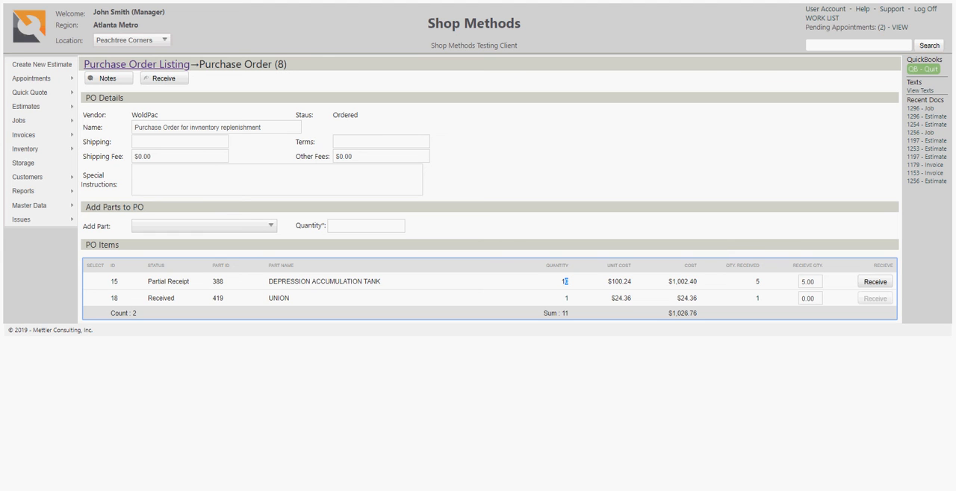
drag(755, 282, 760, 282)
click(508, 176)
click(163, 79)
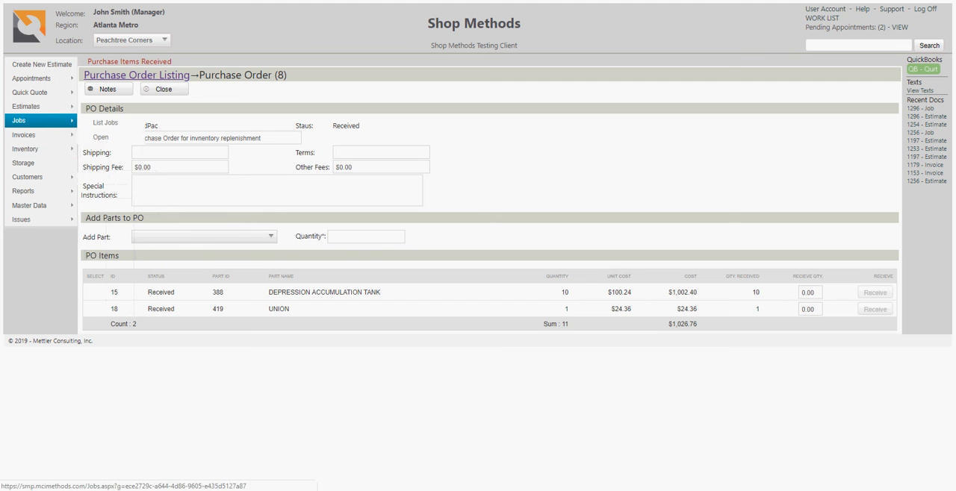
Step: Leave the purchase order and list all inventory parts, without a search term or vendor filter
click(137, 75)
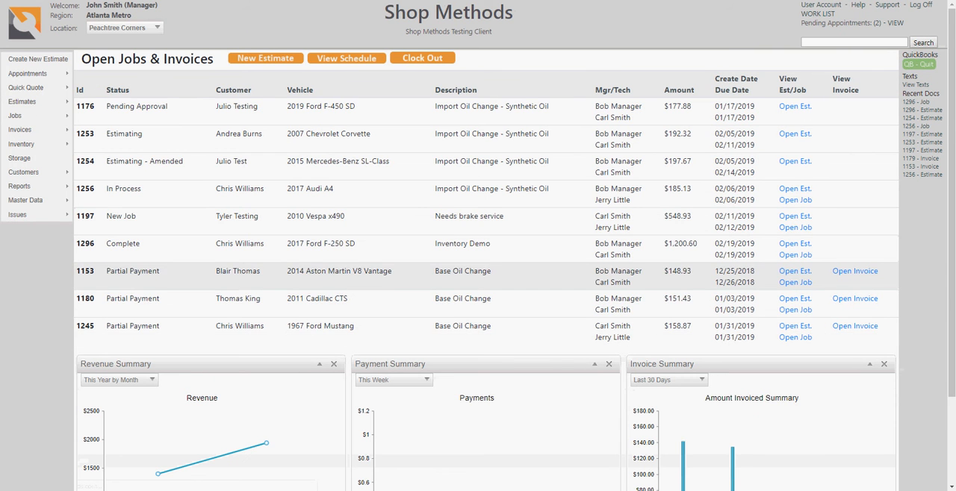
mouse_move(36, 144)
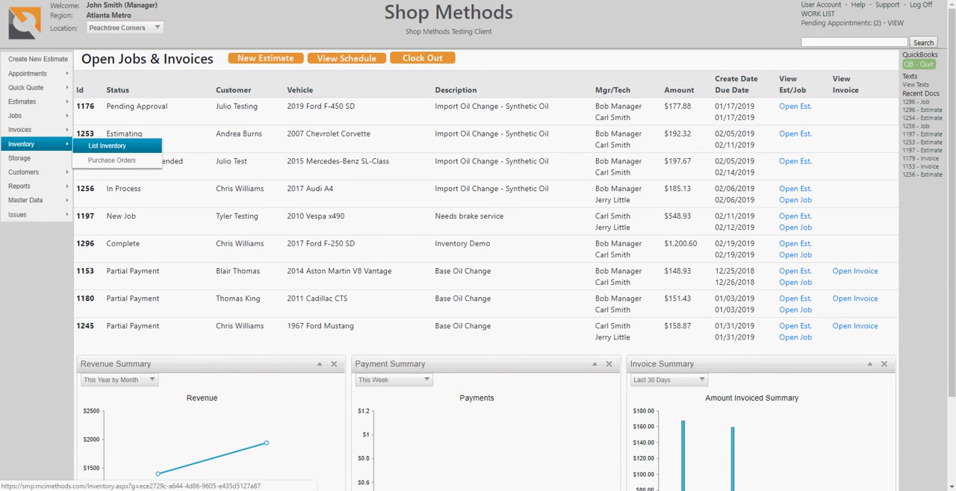
click(107, 146)
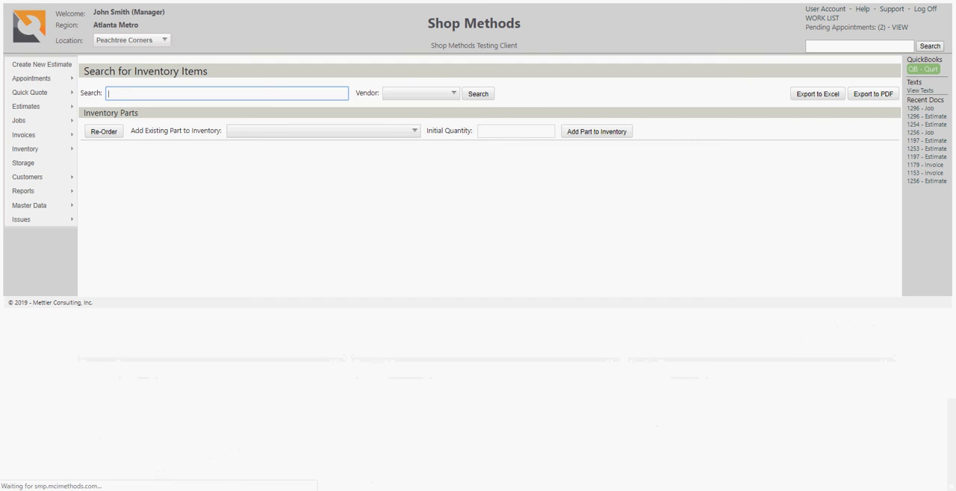
click(187, 93)
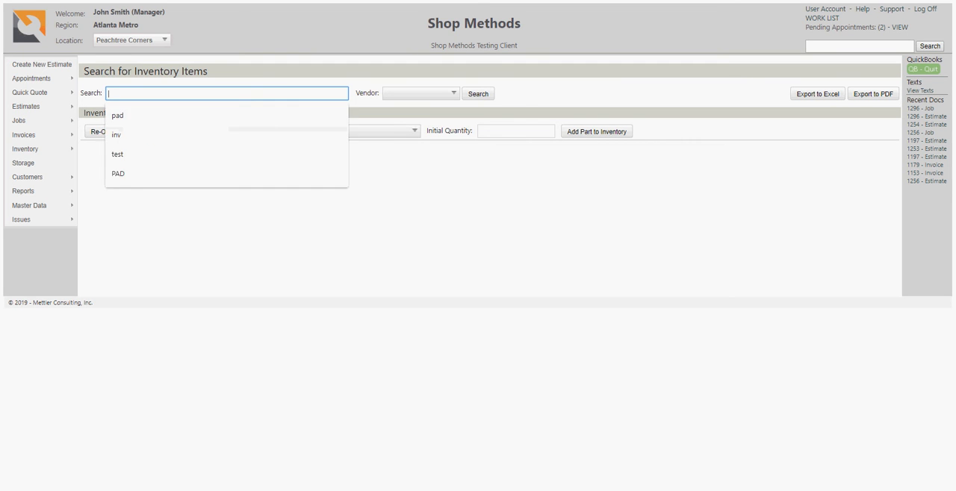
click(477, 94)
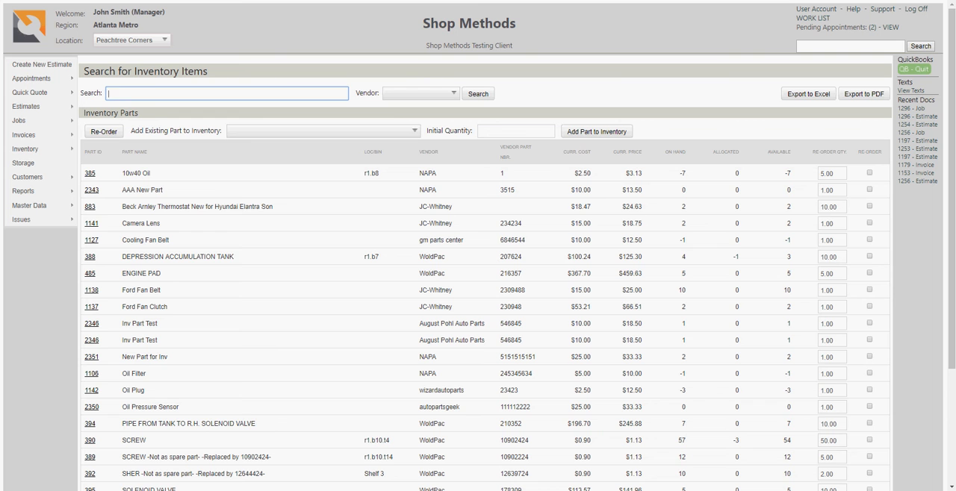
Step: Examine the newest replenishment transaction and its quantity for the Ford Fan Belt, and return to the inventory listing
click(89, 173)
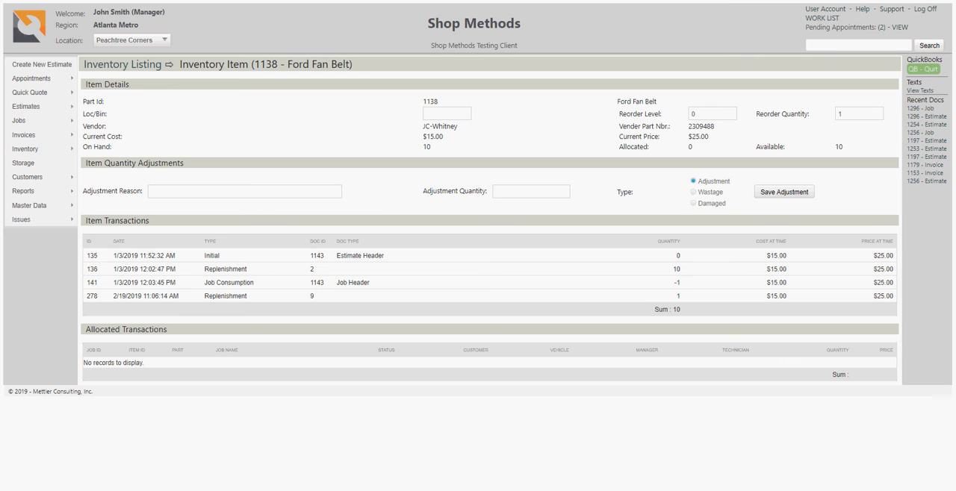
drag(205, 297, 247, 296)
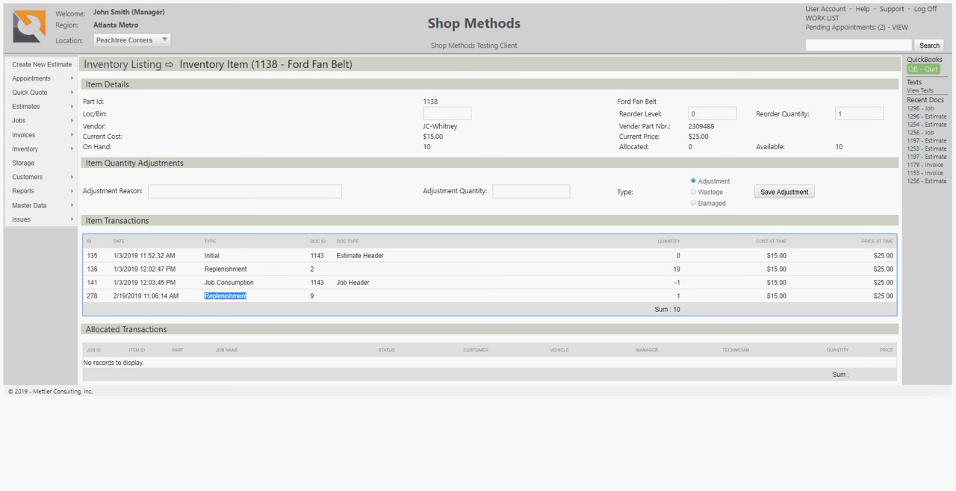
double_click(678, 296)
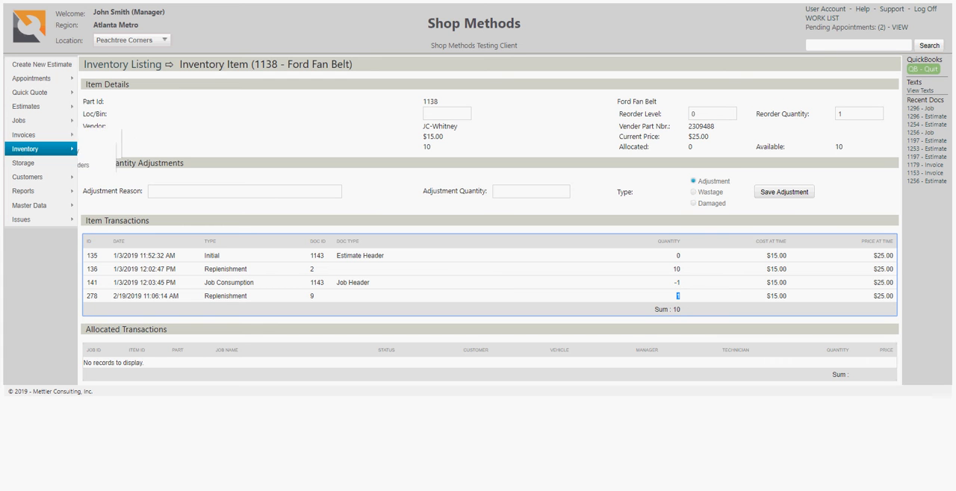
key(alt+Left)
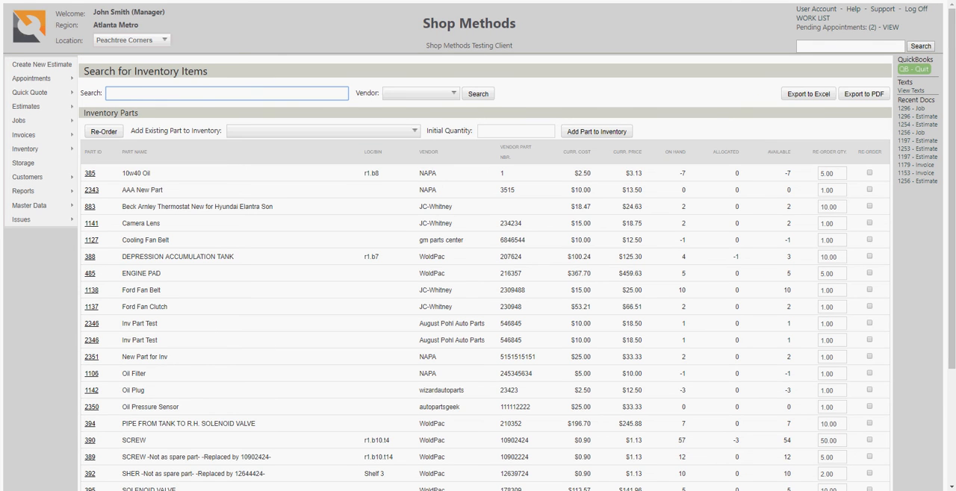
Step: Examine the two newest replenishment transactions of the DEPRESSION ACCUMULATION TANK and their quantities, and return to the inventory listing
click(89, 257)
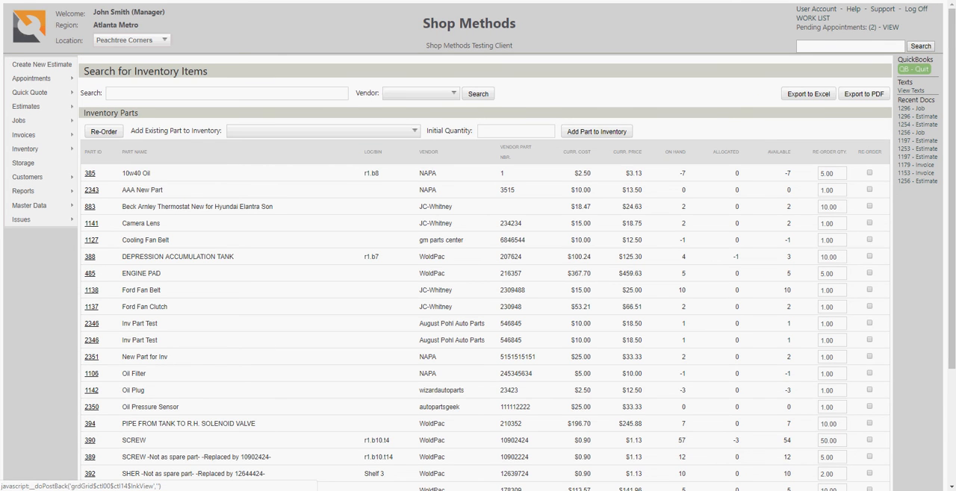
scroll(478, 299, down, 3)
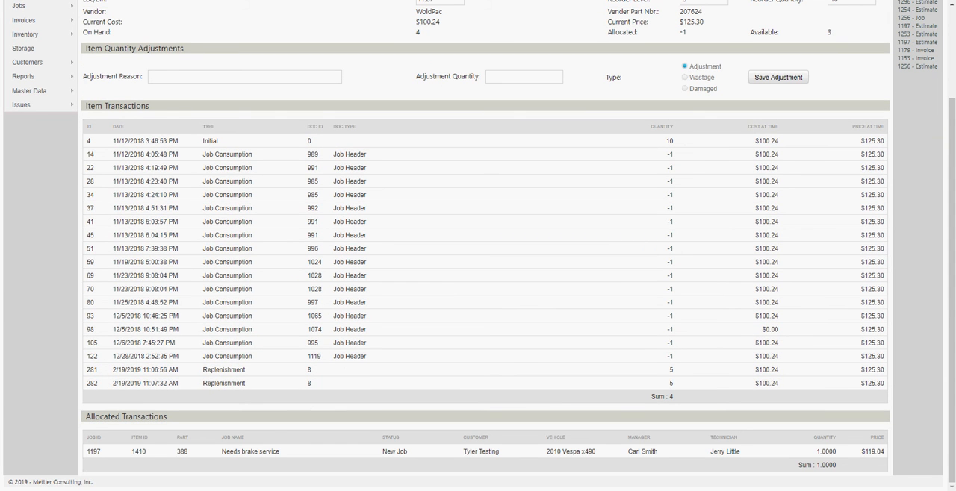
drag(203, 370, 247, 383)
click(248, 383)
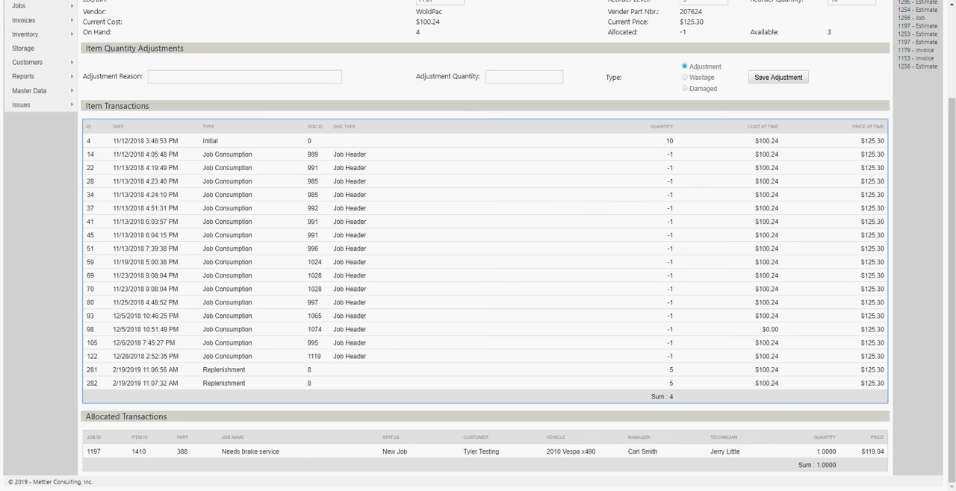
double_click(671, 371)
double_click(672, 384)
scroll(478, 246, up, 2)
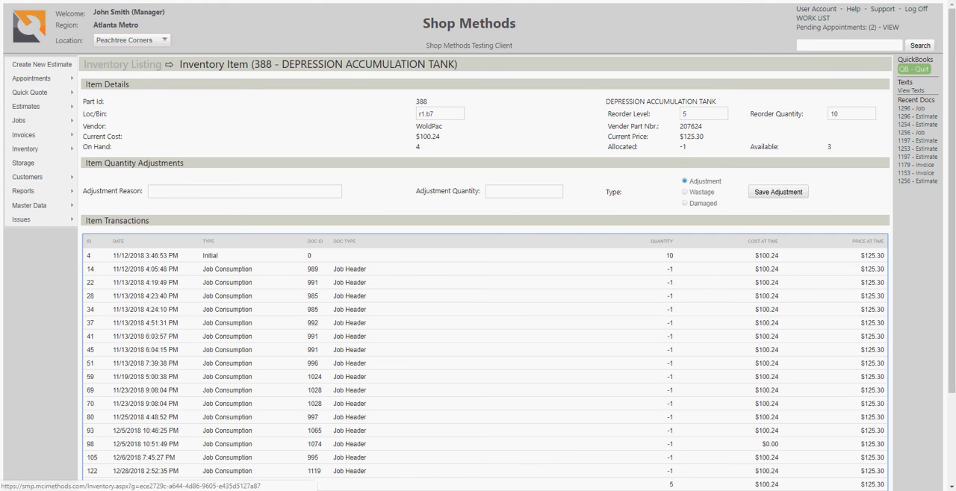
click(121, 64)
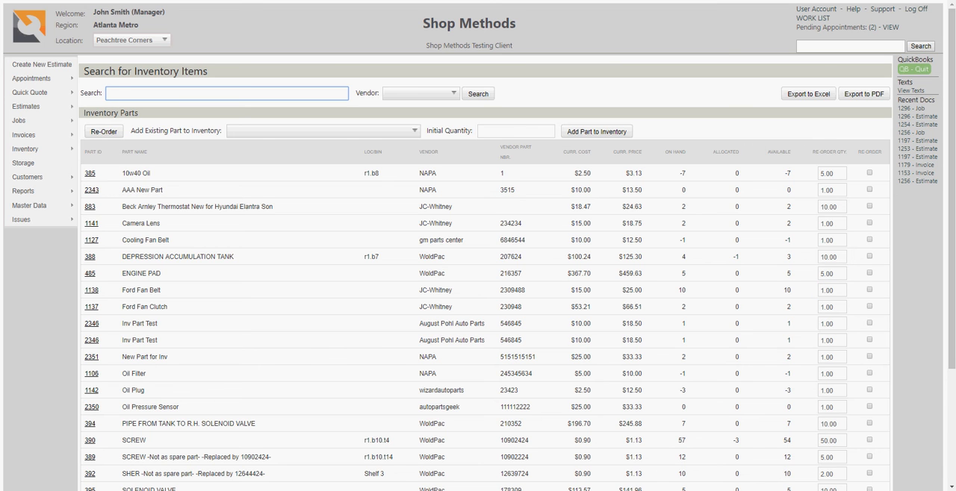
Step: Open the inventory details of the 10w40 Oil part from the listing
click(781, 274)
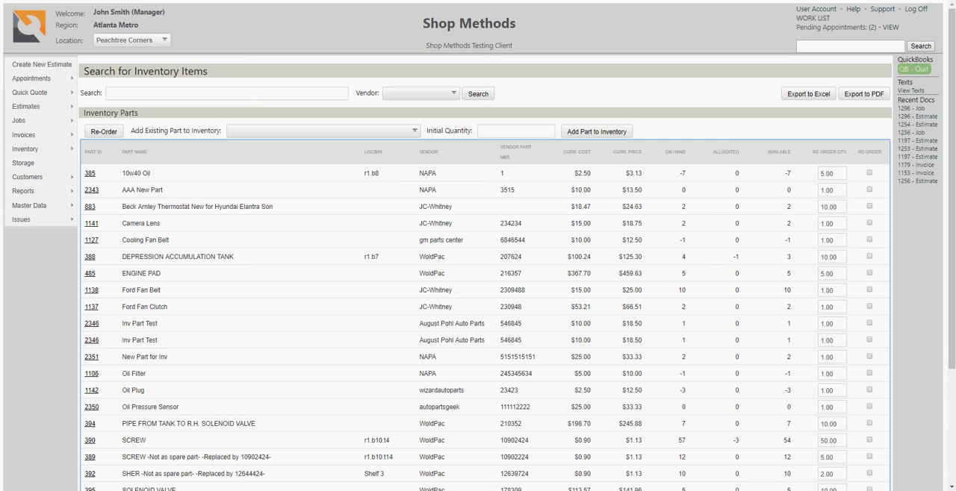
click(89, 173)
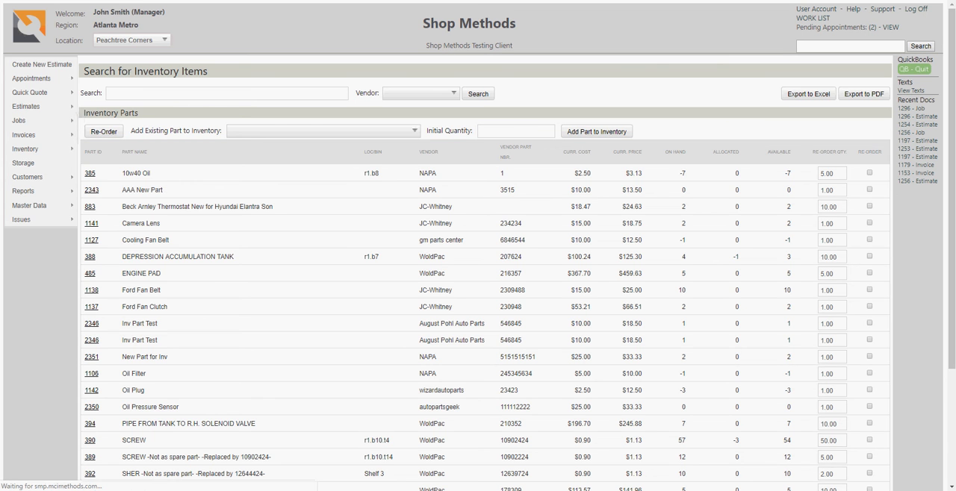